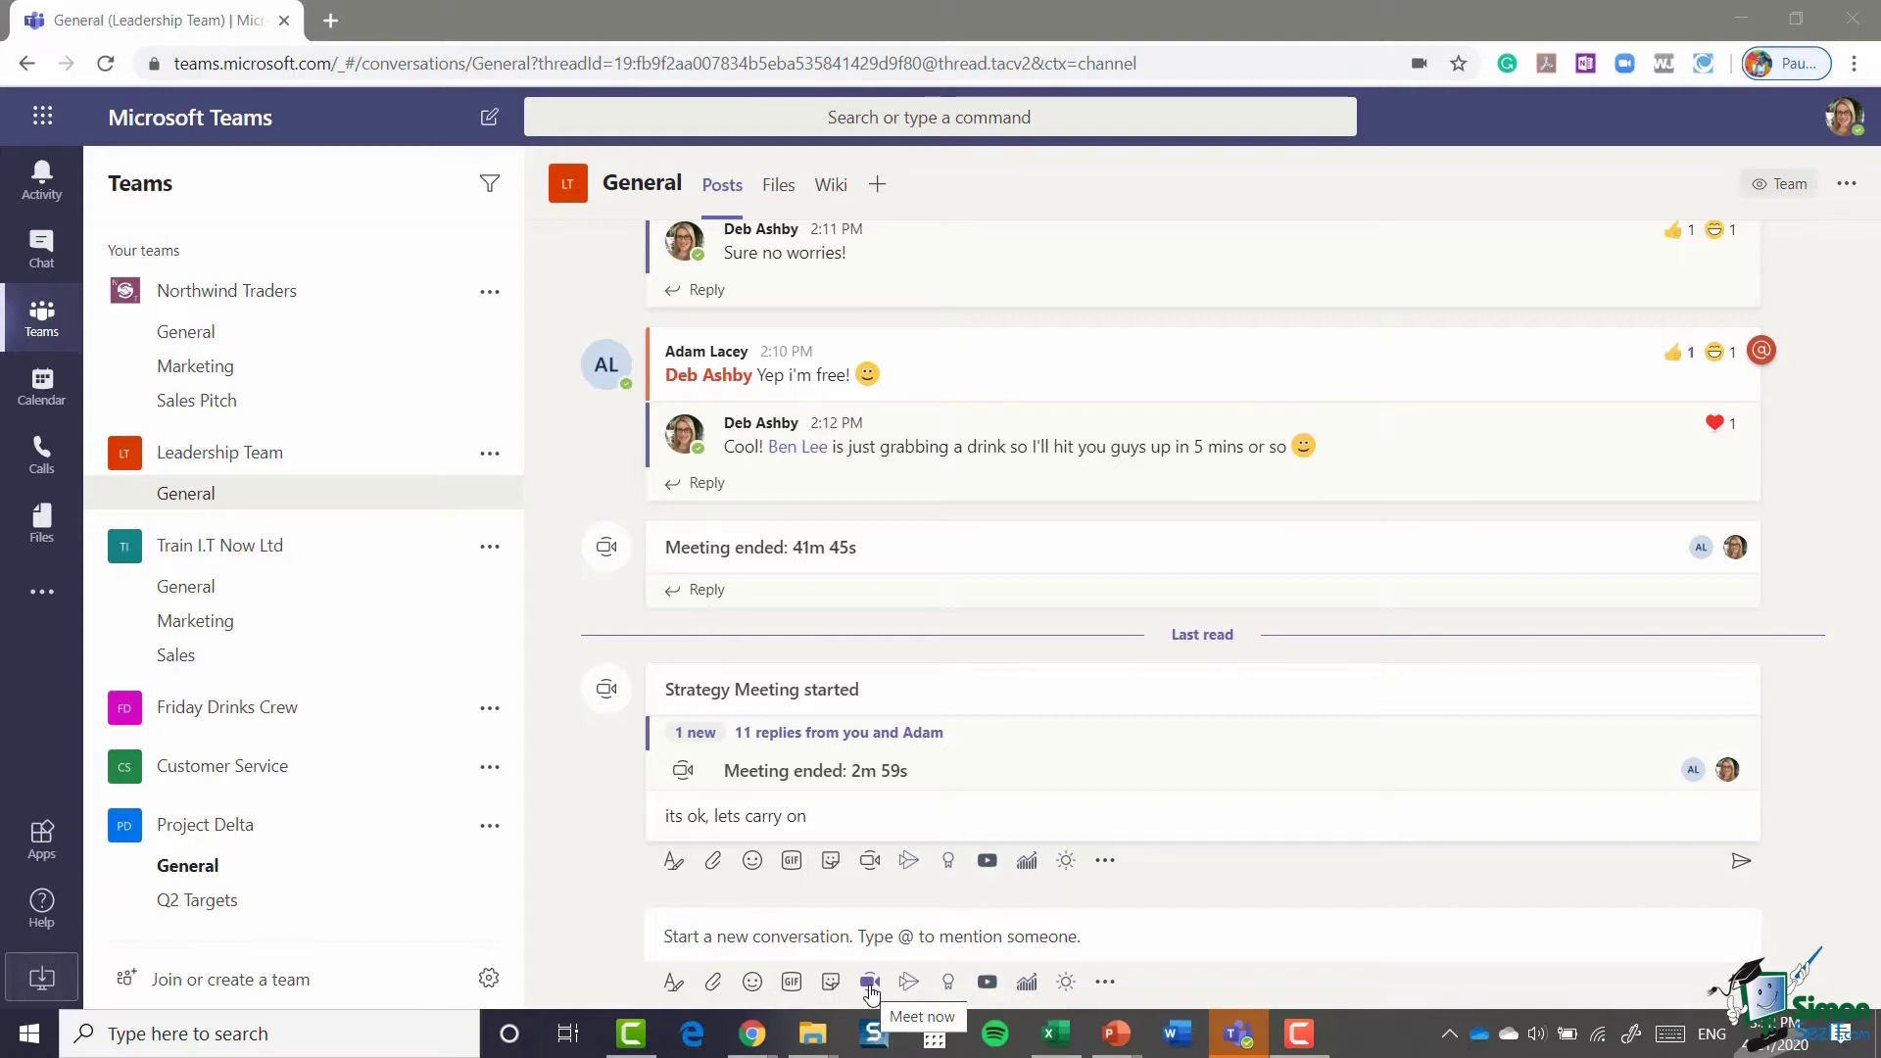
Step: Start an instant video meeting with the subject Strategy Meeting Q2 in the Leadership Team's General channel, with the camera on
left_click(871, 989)
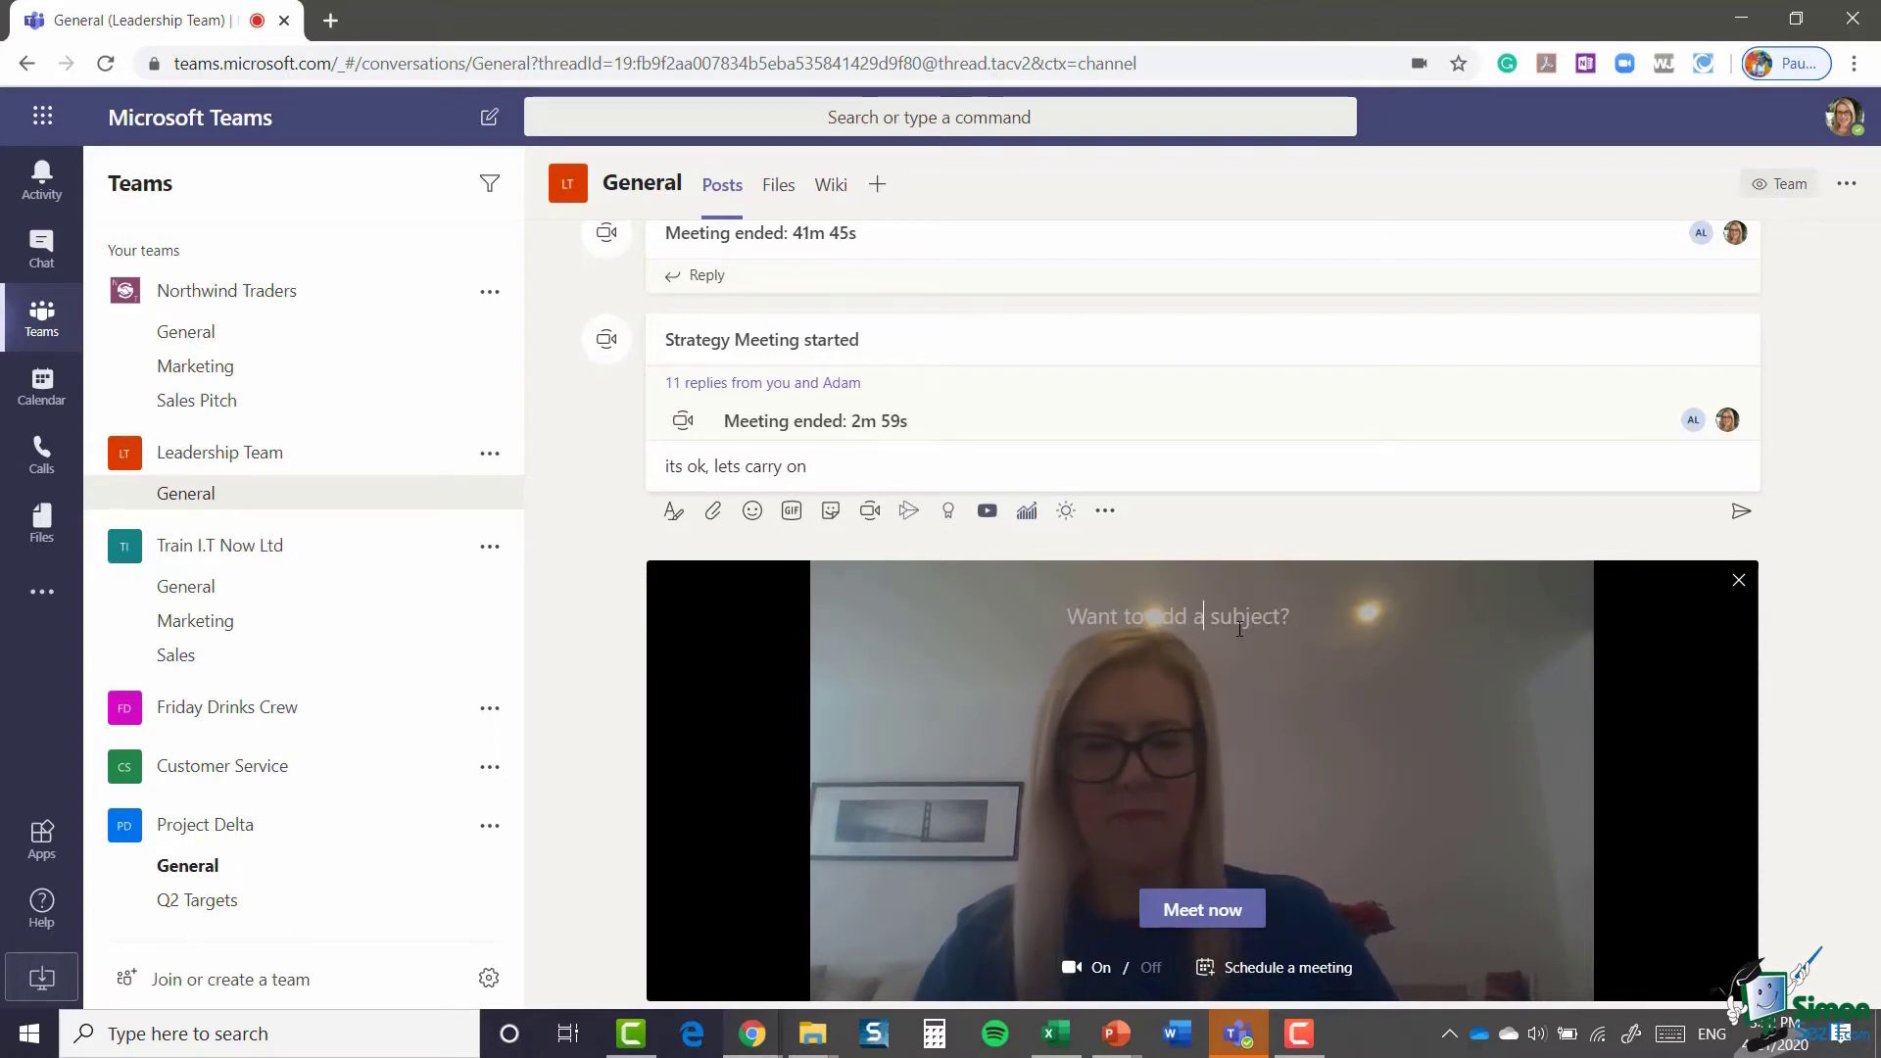
type("Stra")
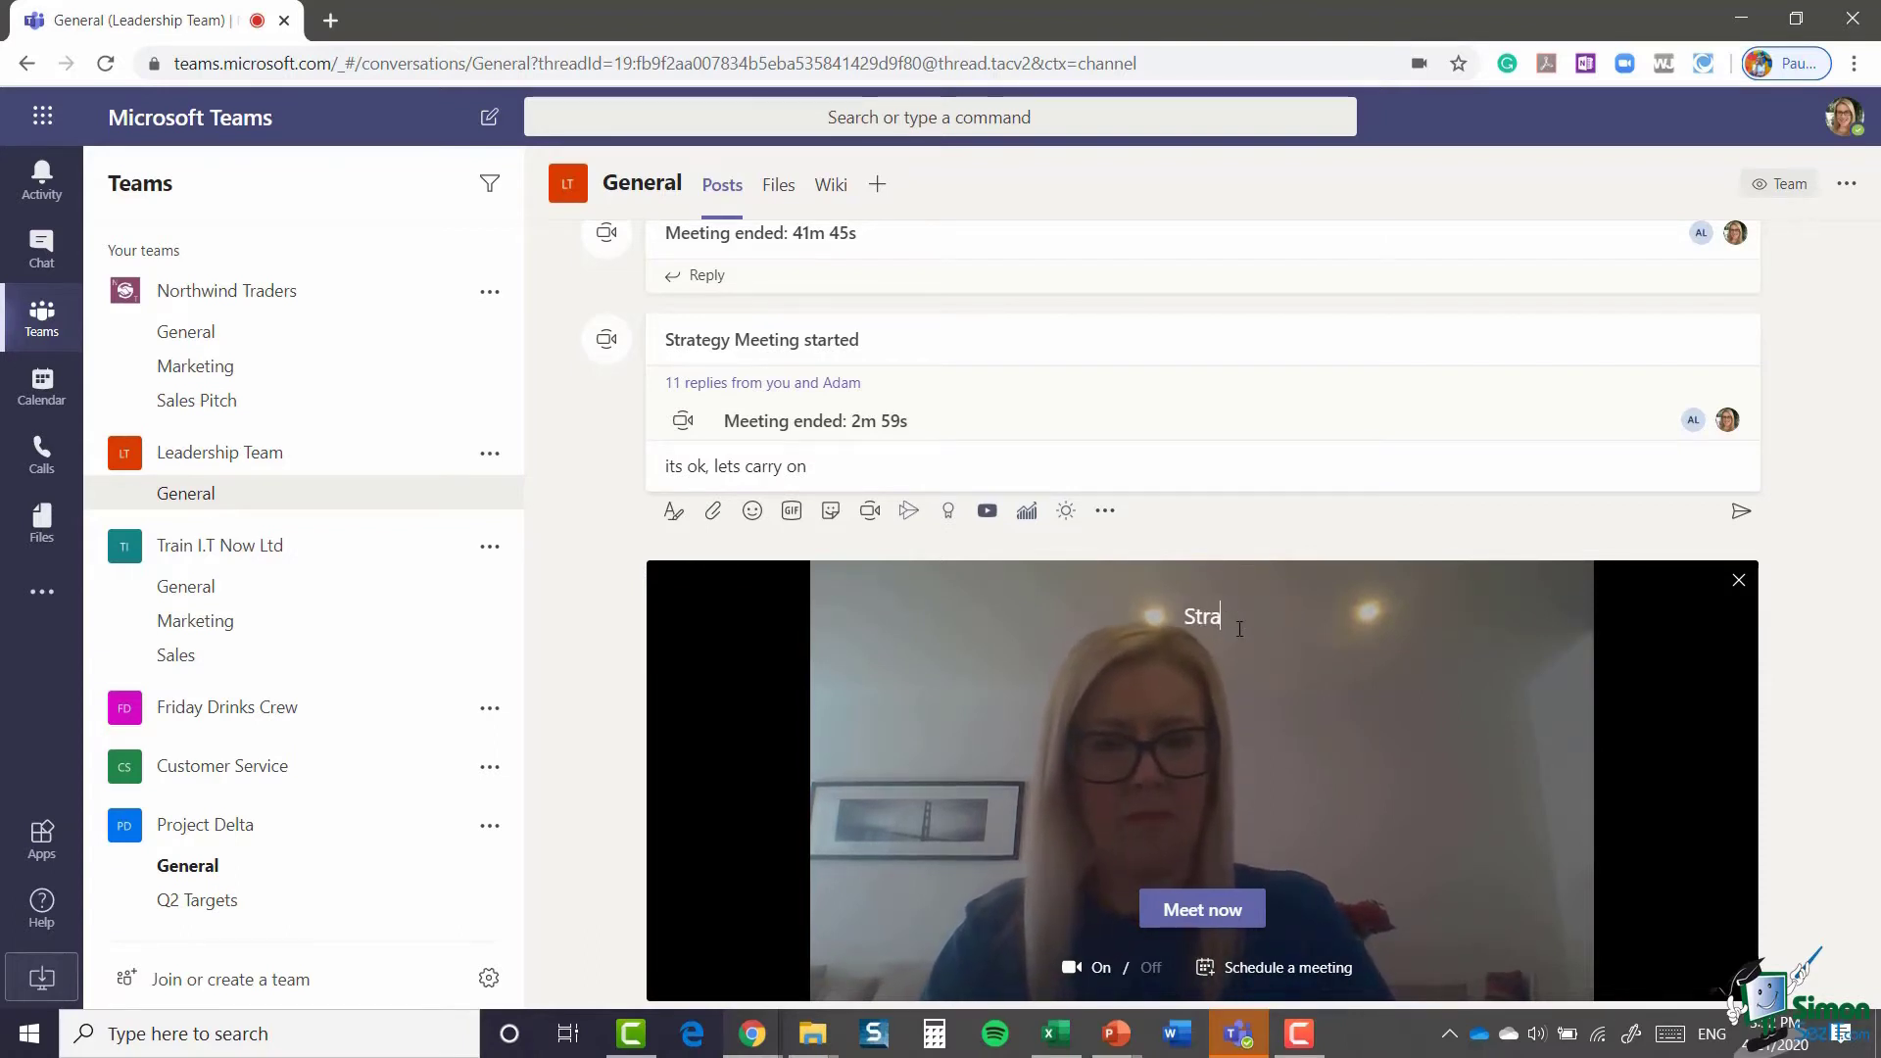
type("tegy Meet")
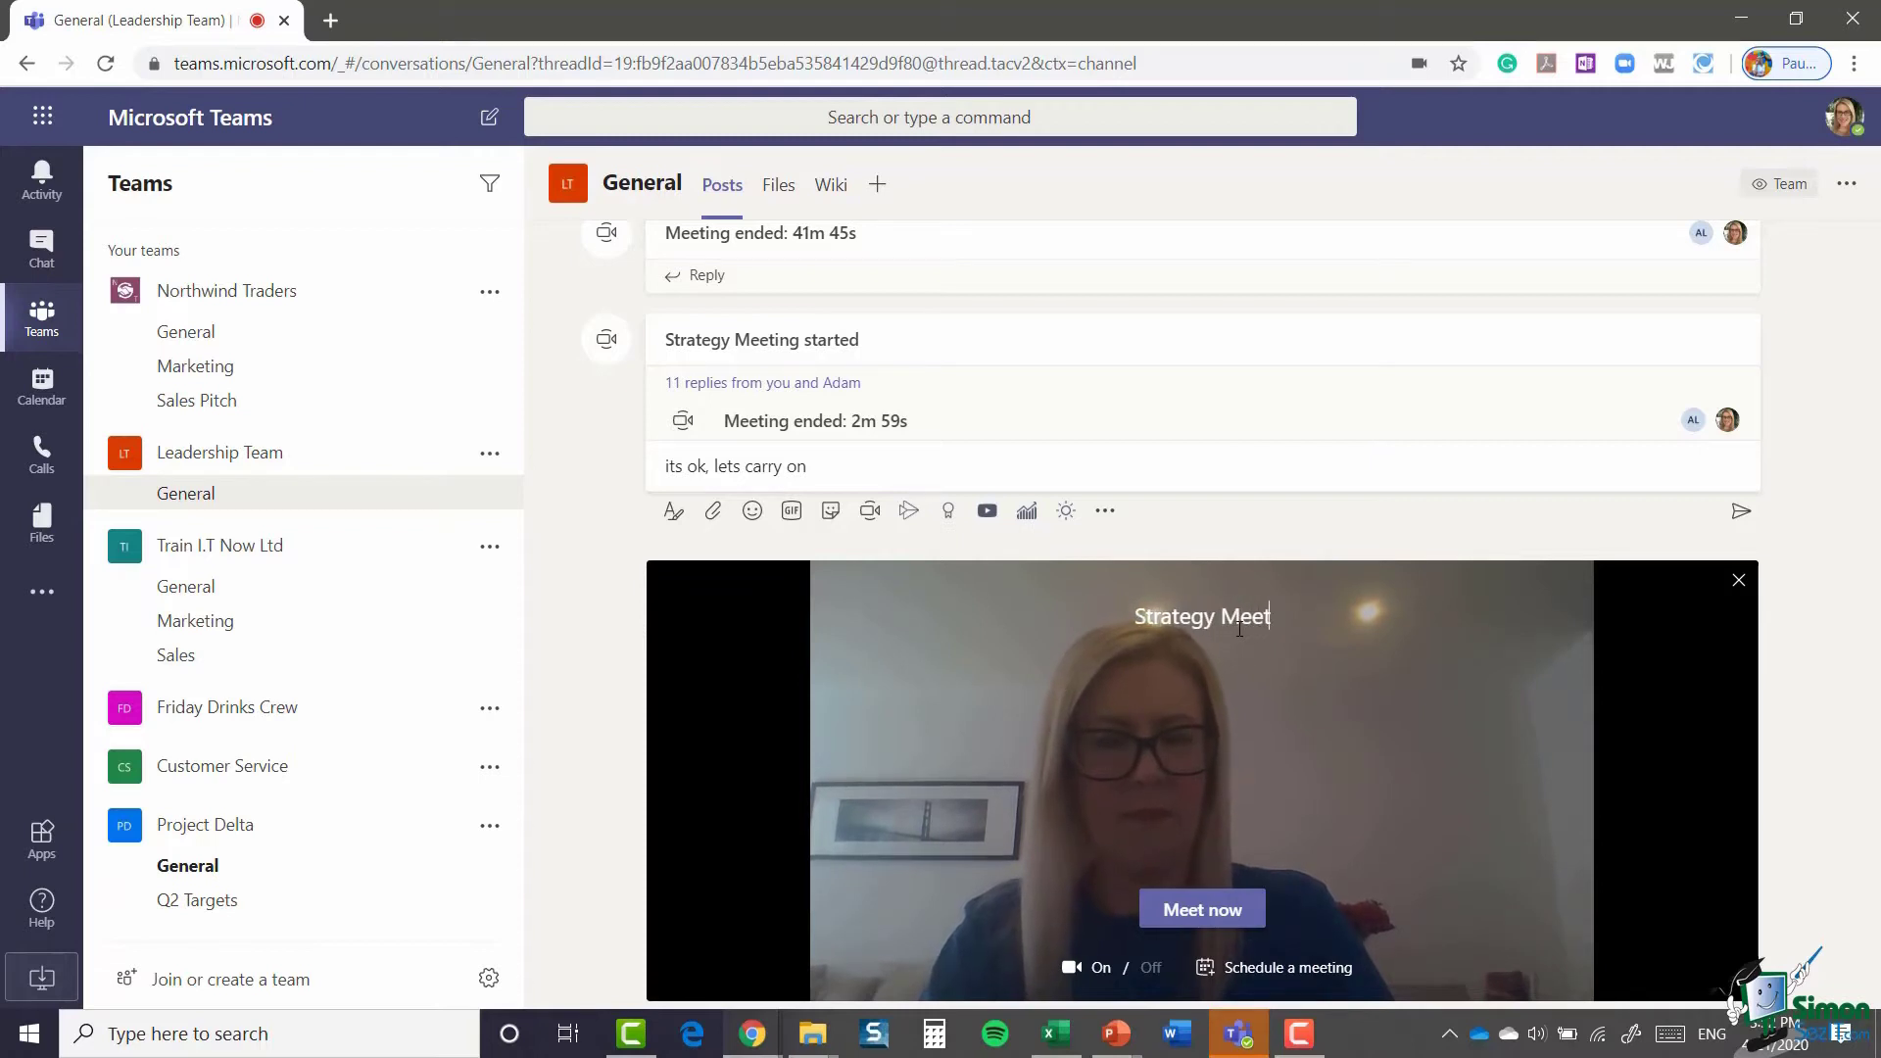
type("ing ")
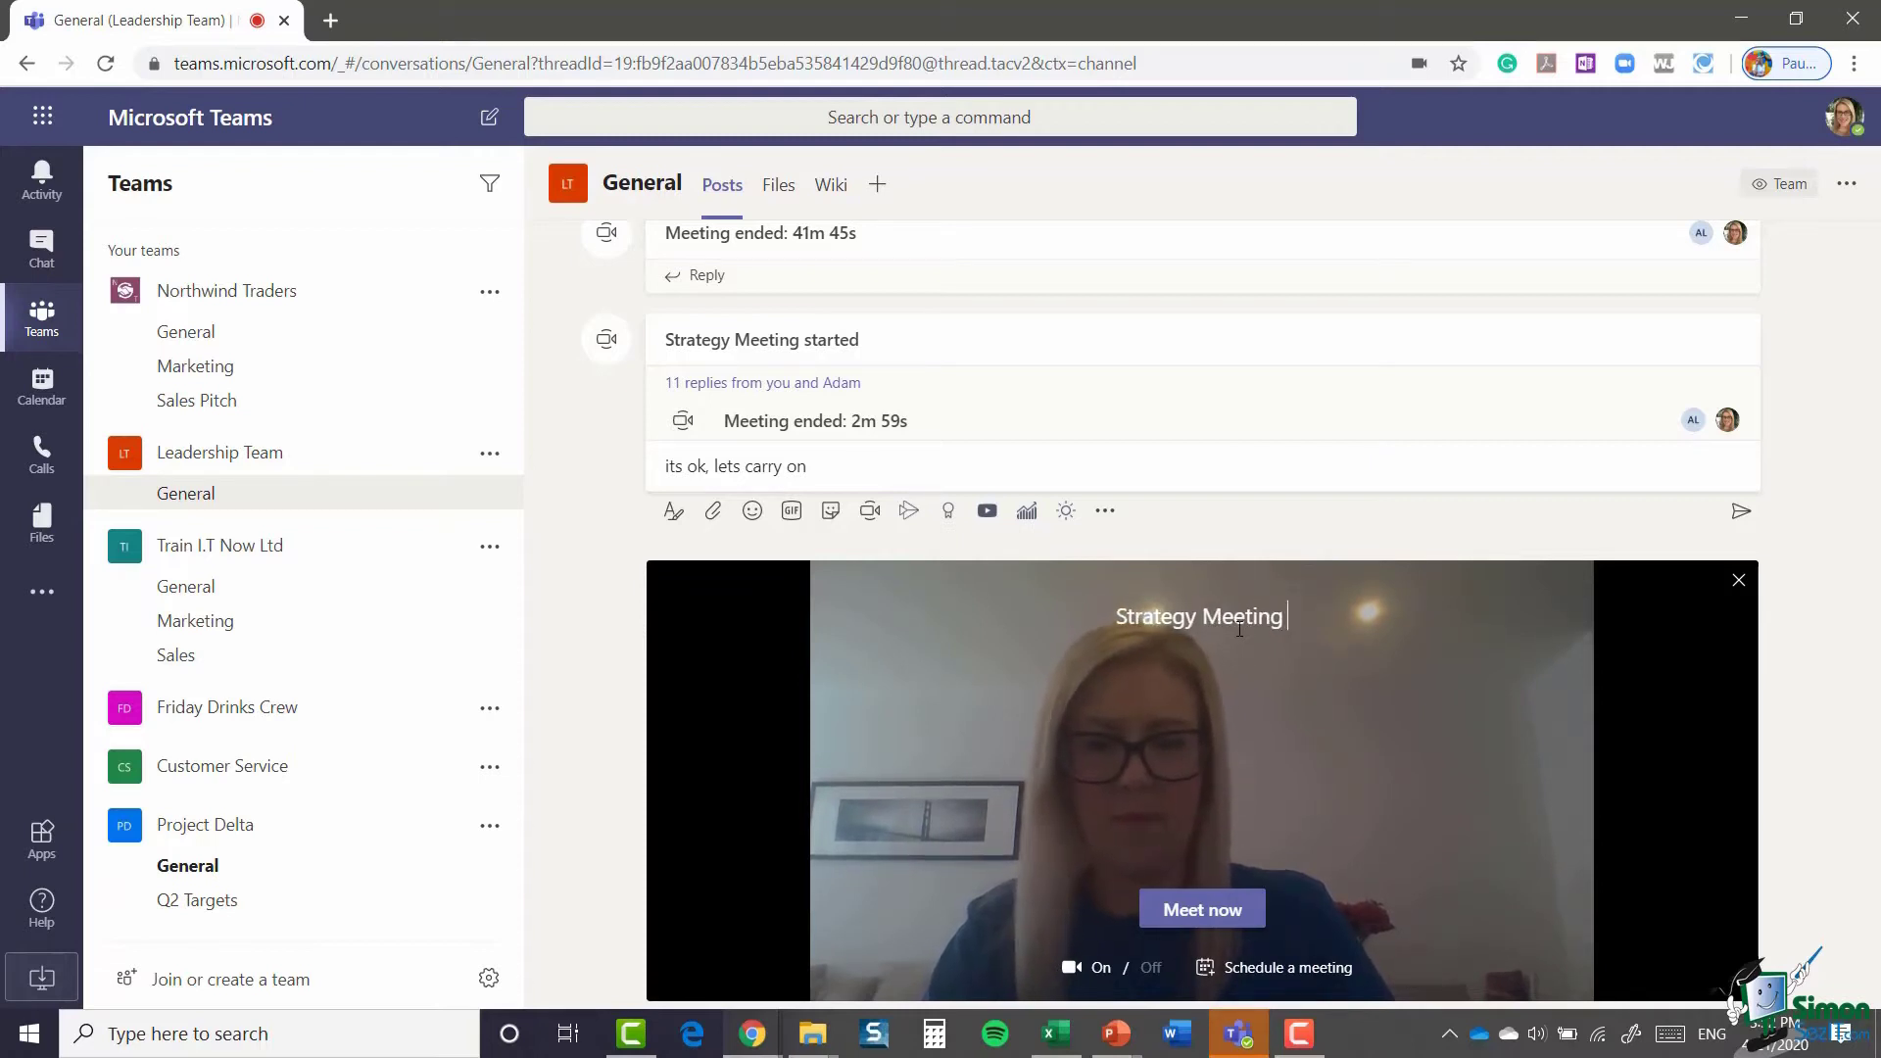
type("Q2")
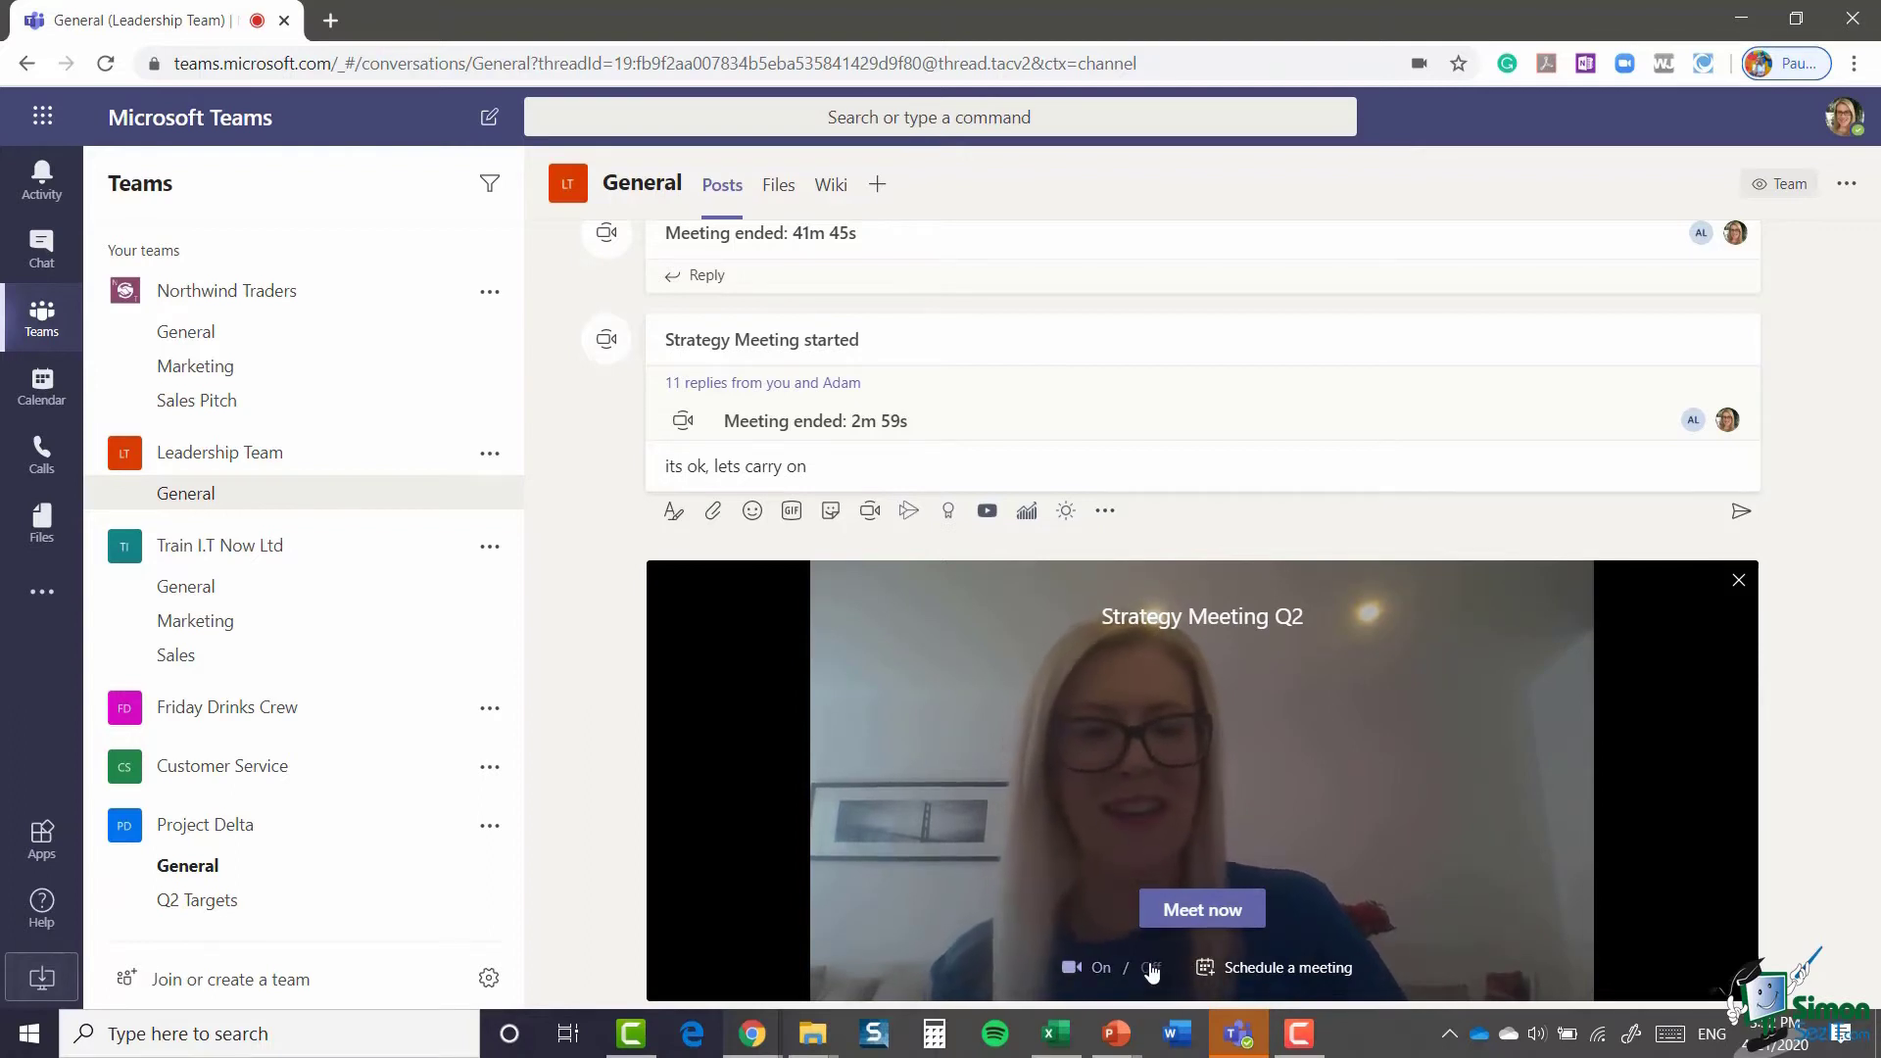
left_click(1151, 968)
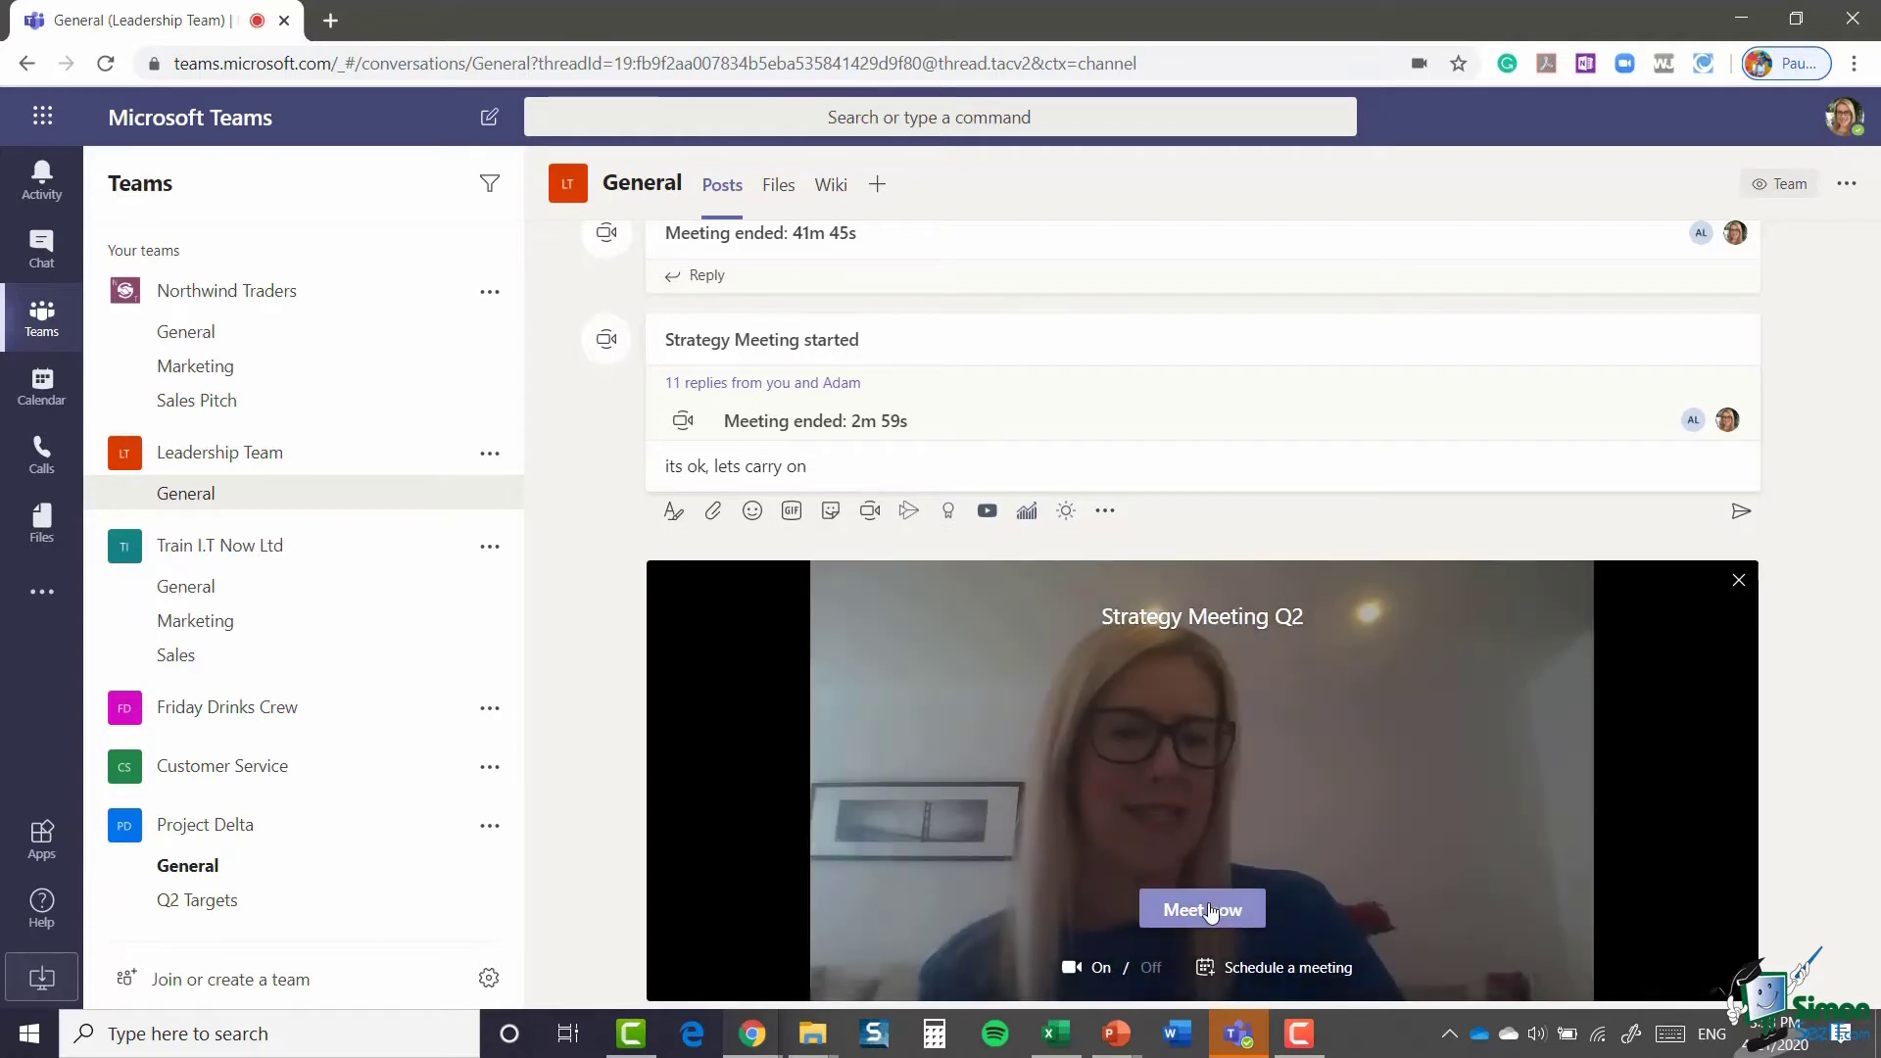
left_click(1210, 911)
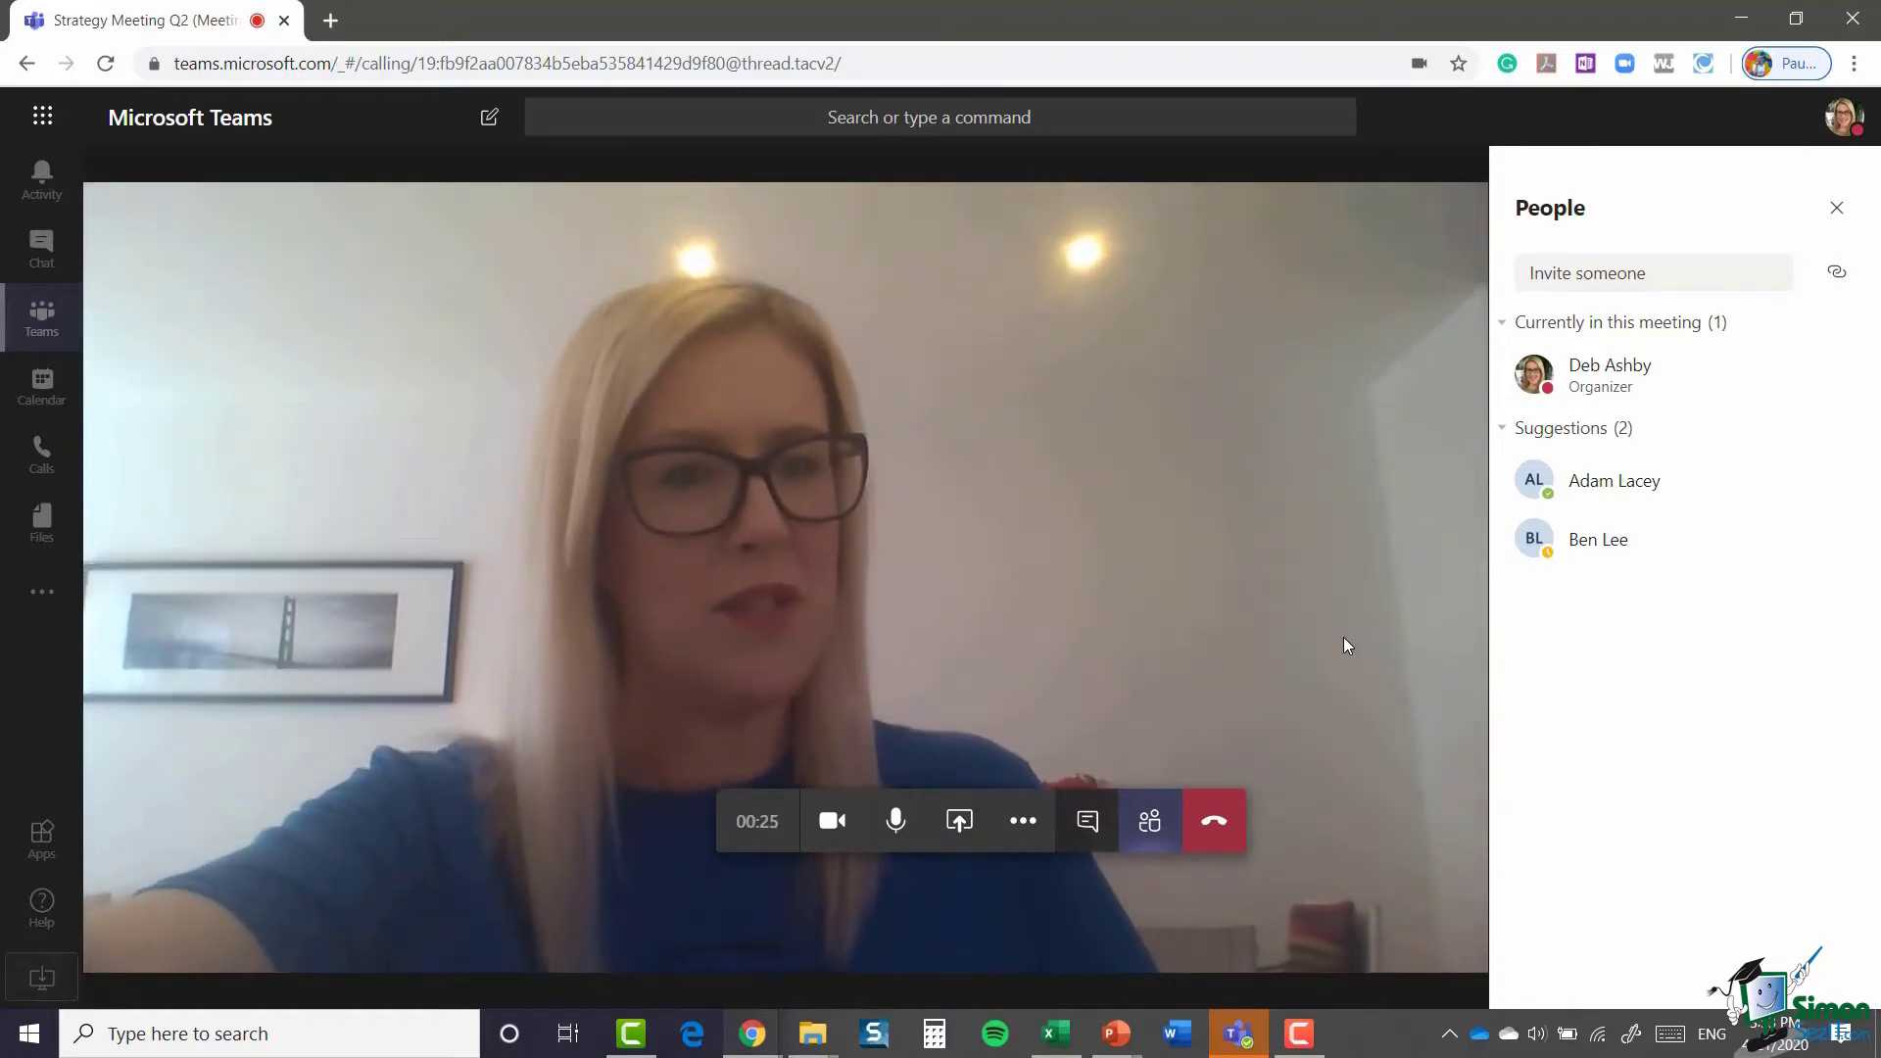
Step: Find a colleague by first name and invite them to the running meeting
left_click(1576, 264)
type("ada")
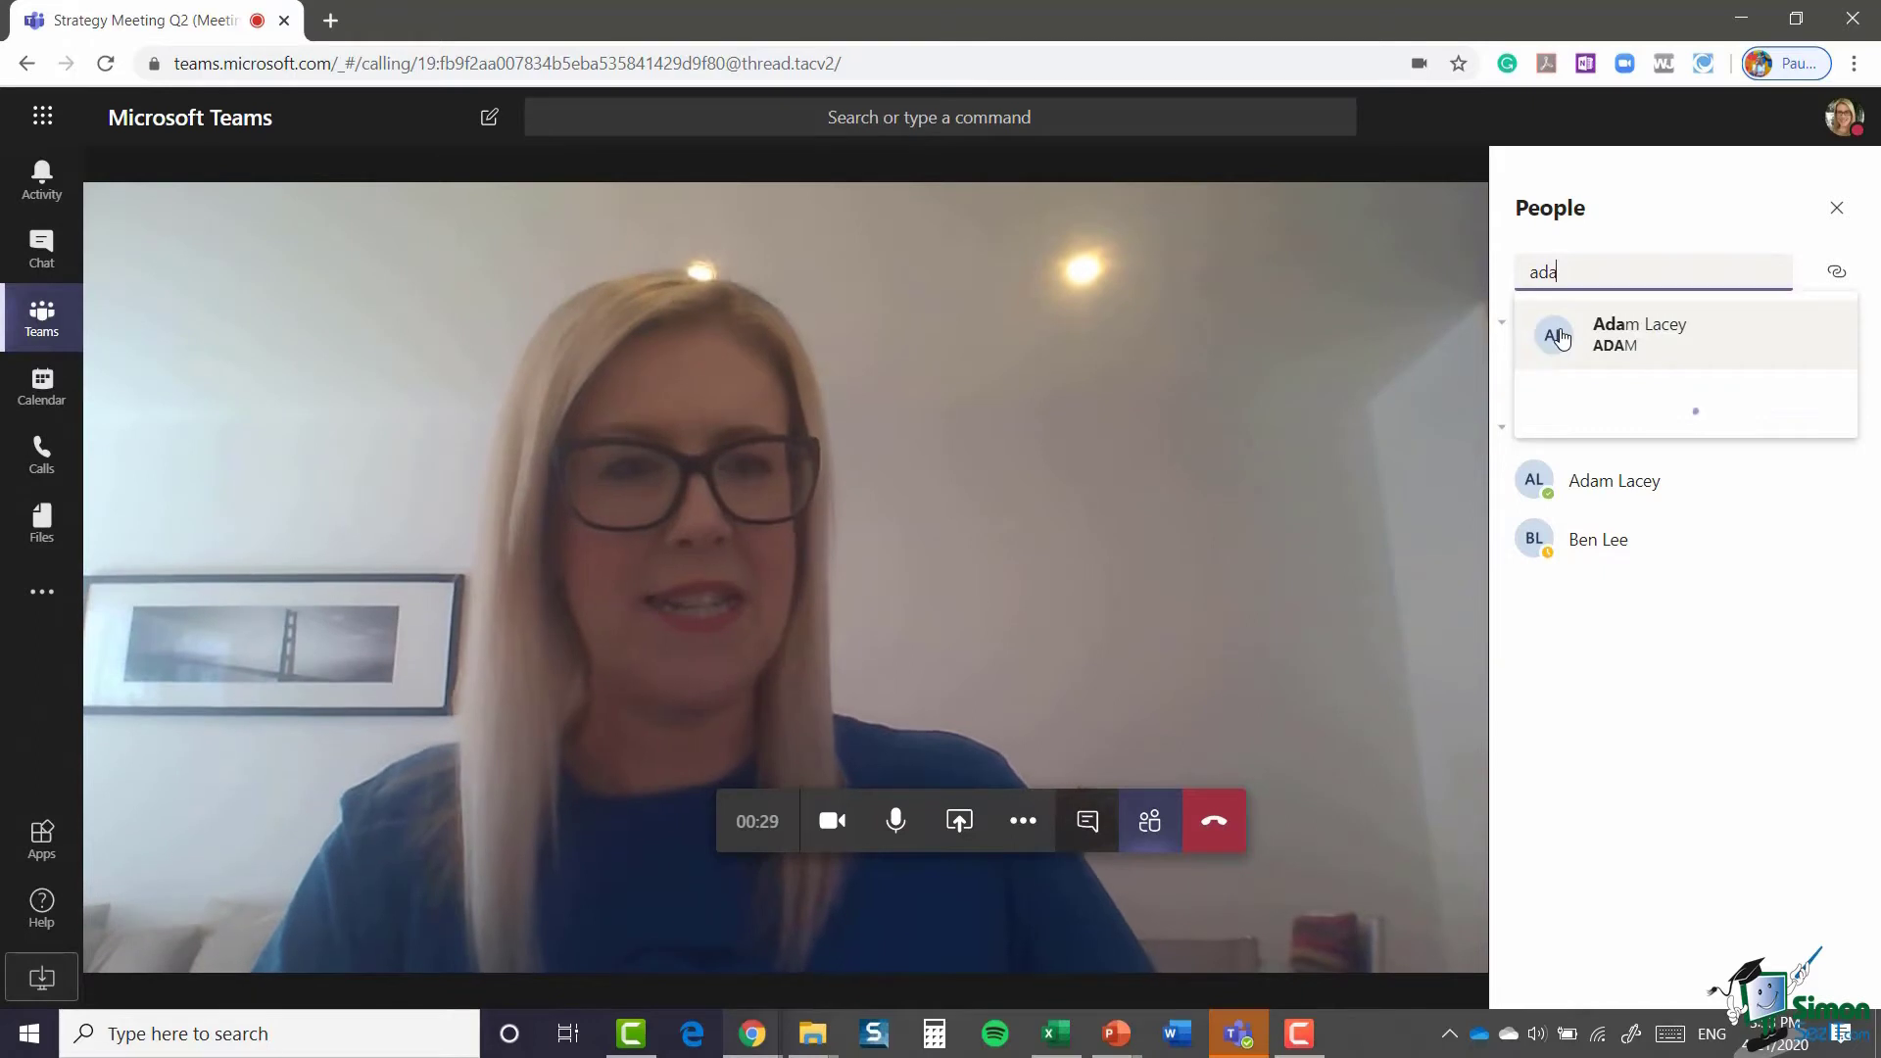
left_click(1560, 338)
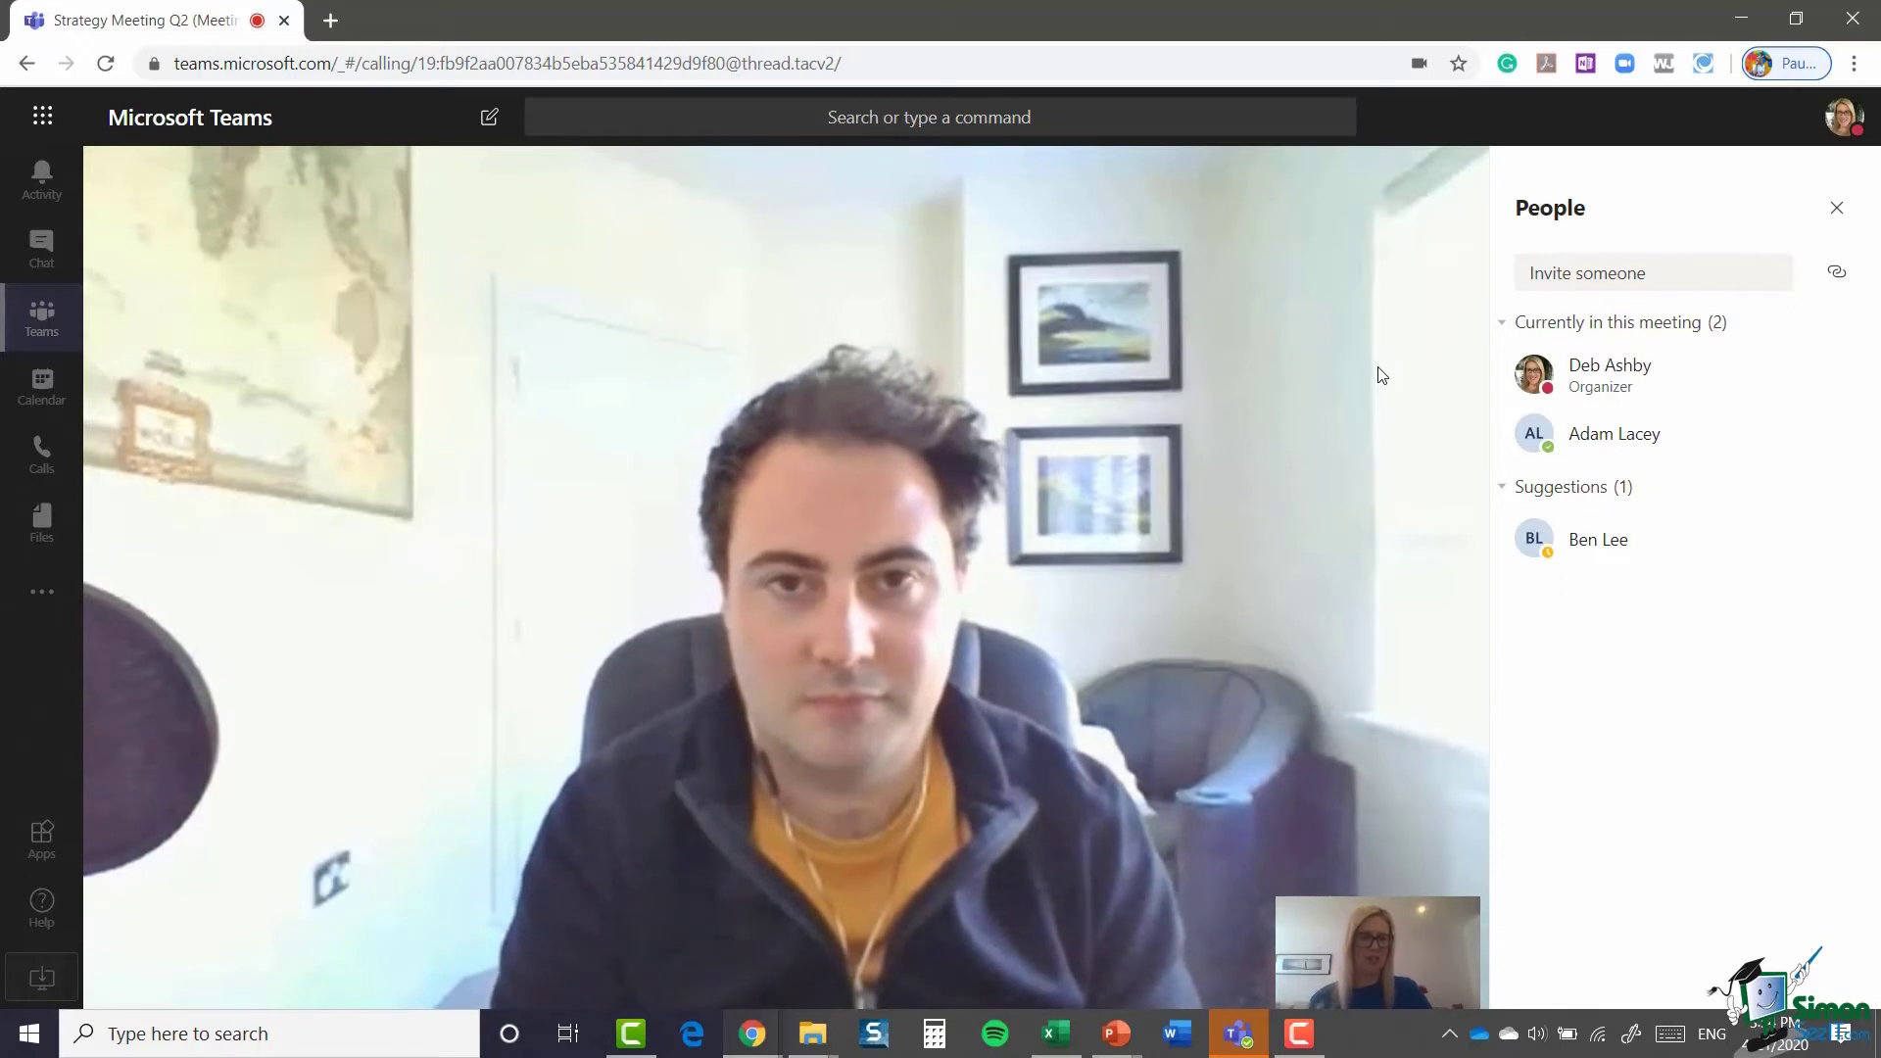
Step: Toggle the meeting camera, and mute and unmute the microphone
mouse_move(1148, 591)
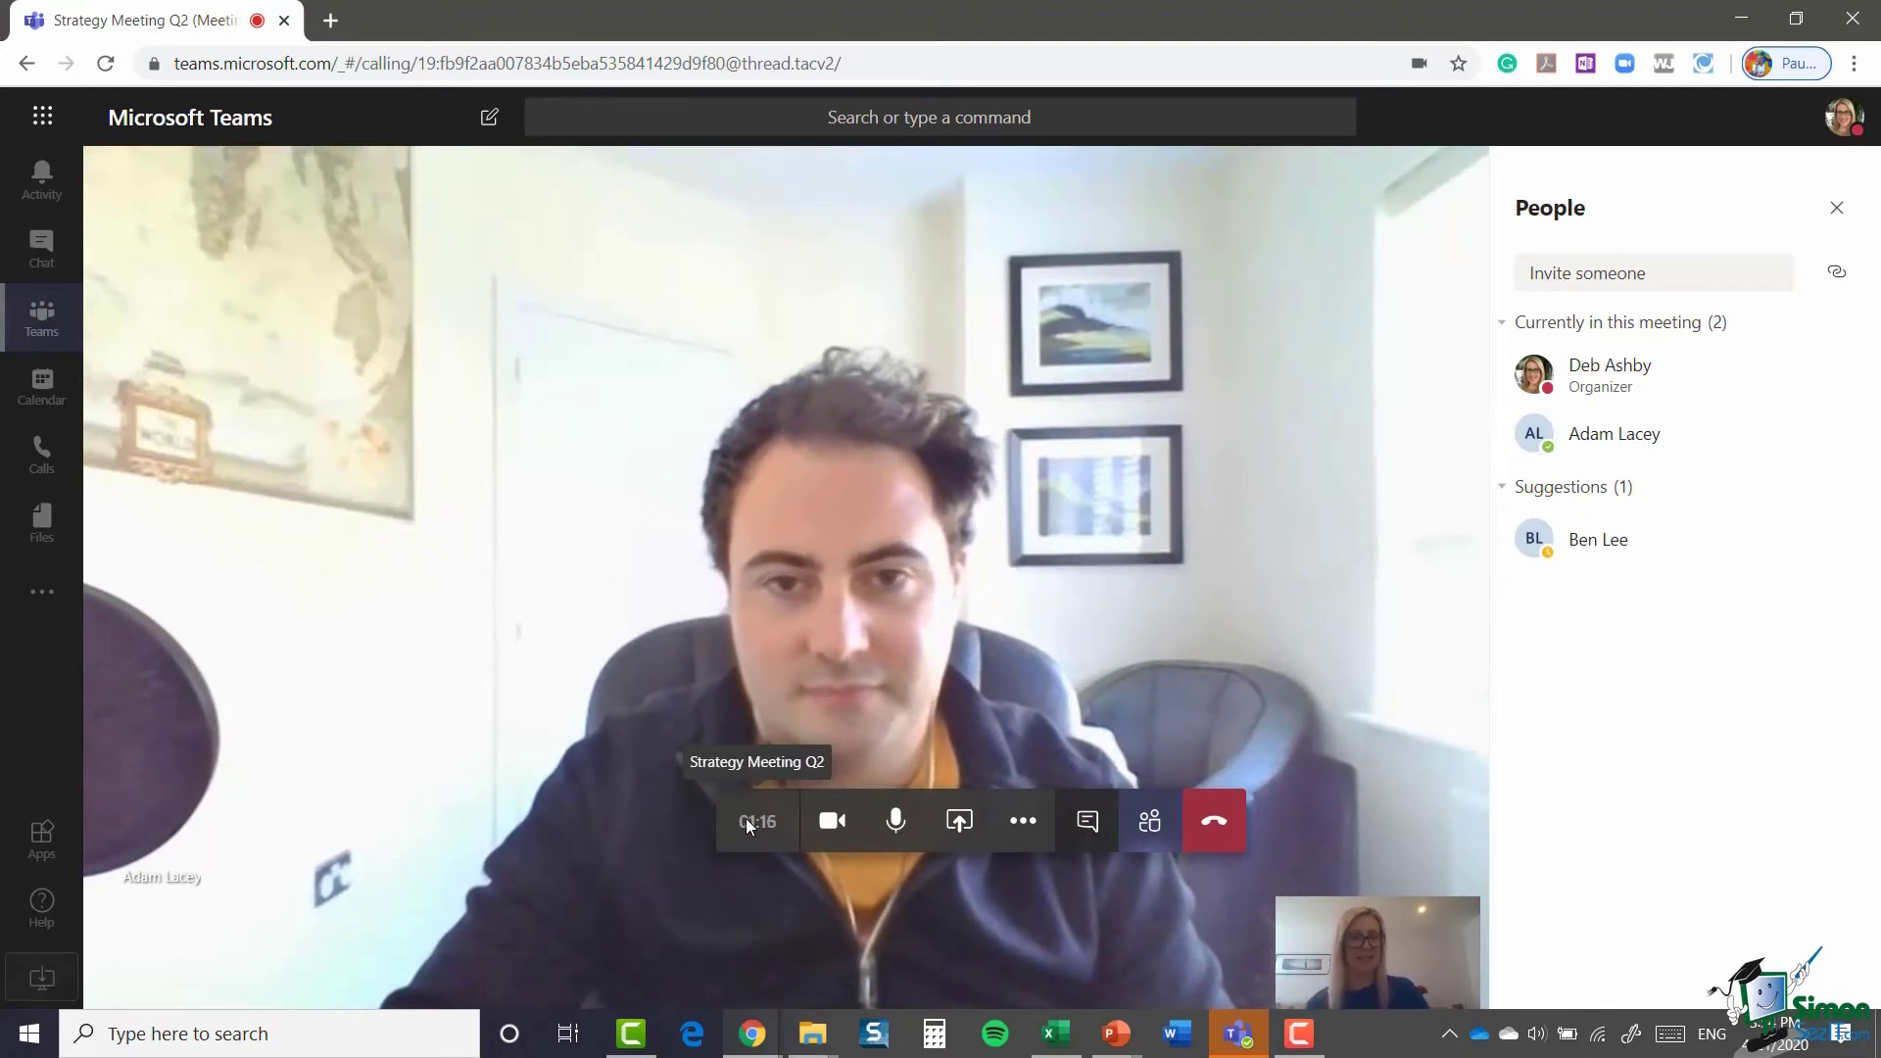
left_click(831, 823)
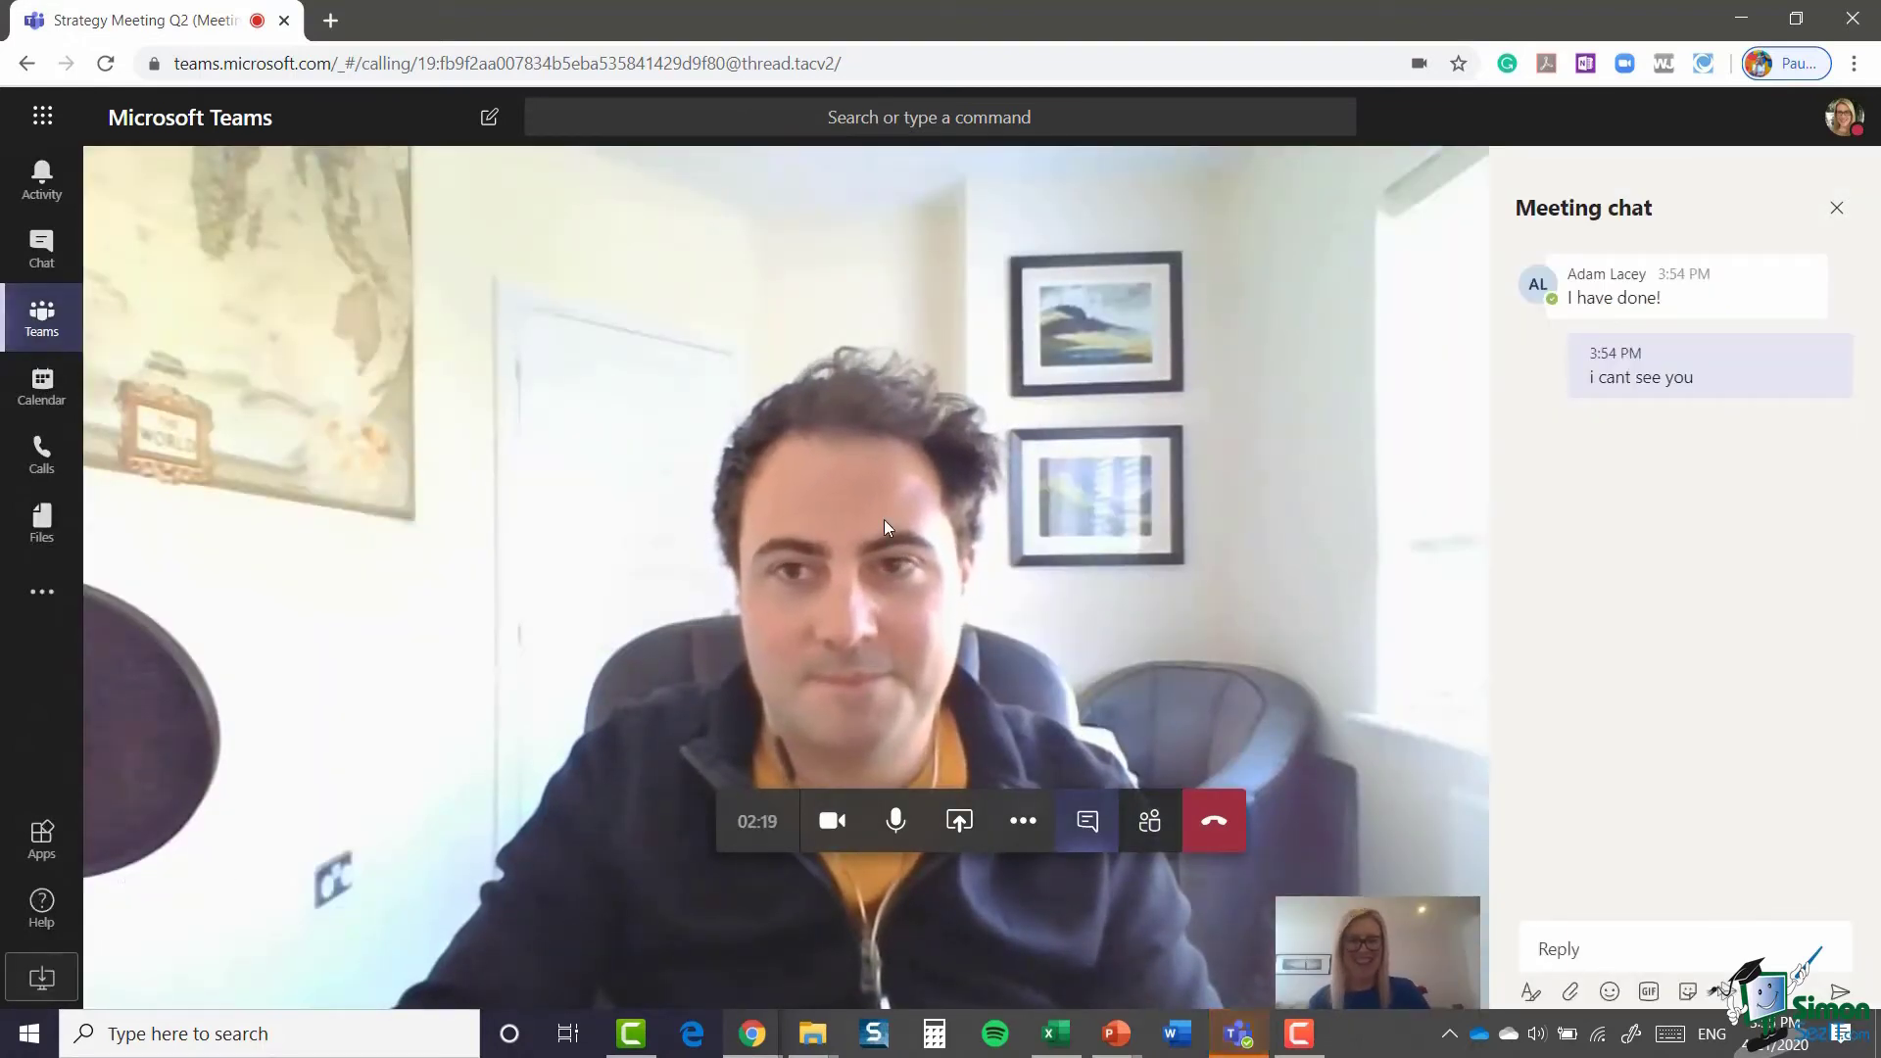
left_click(897, 826)
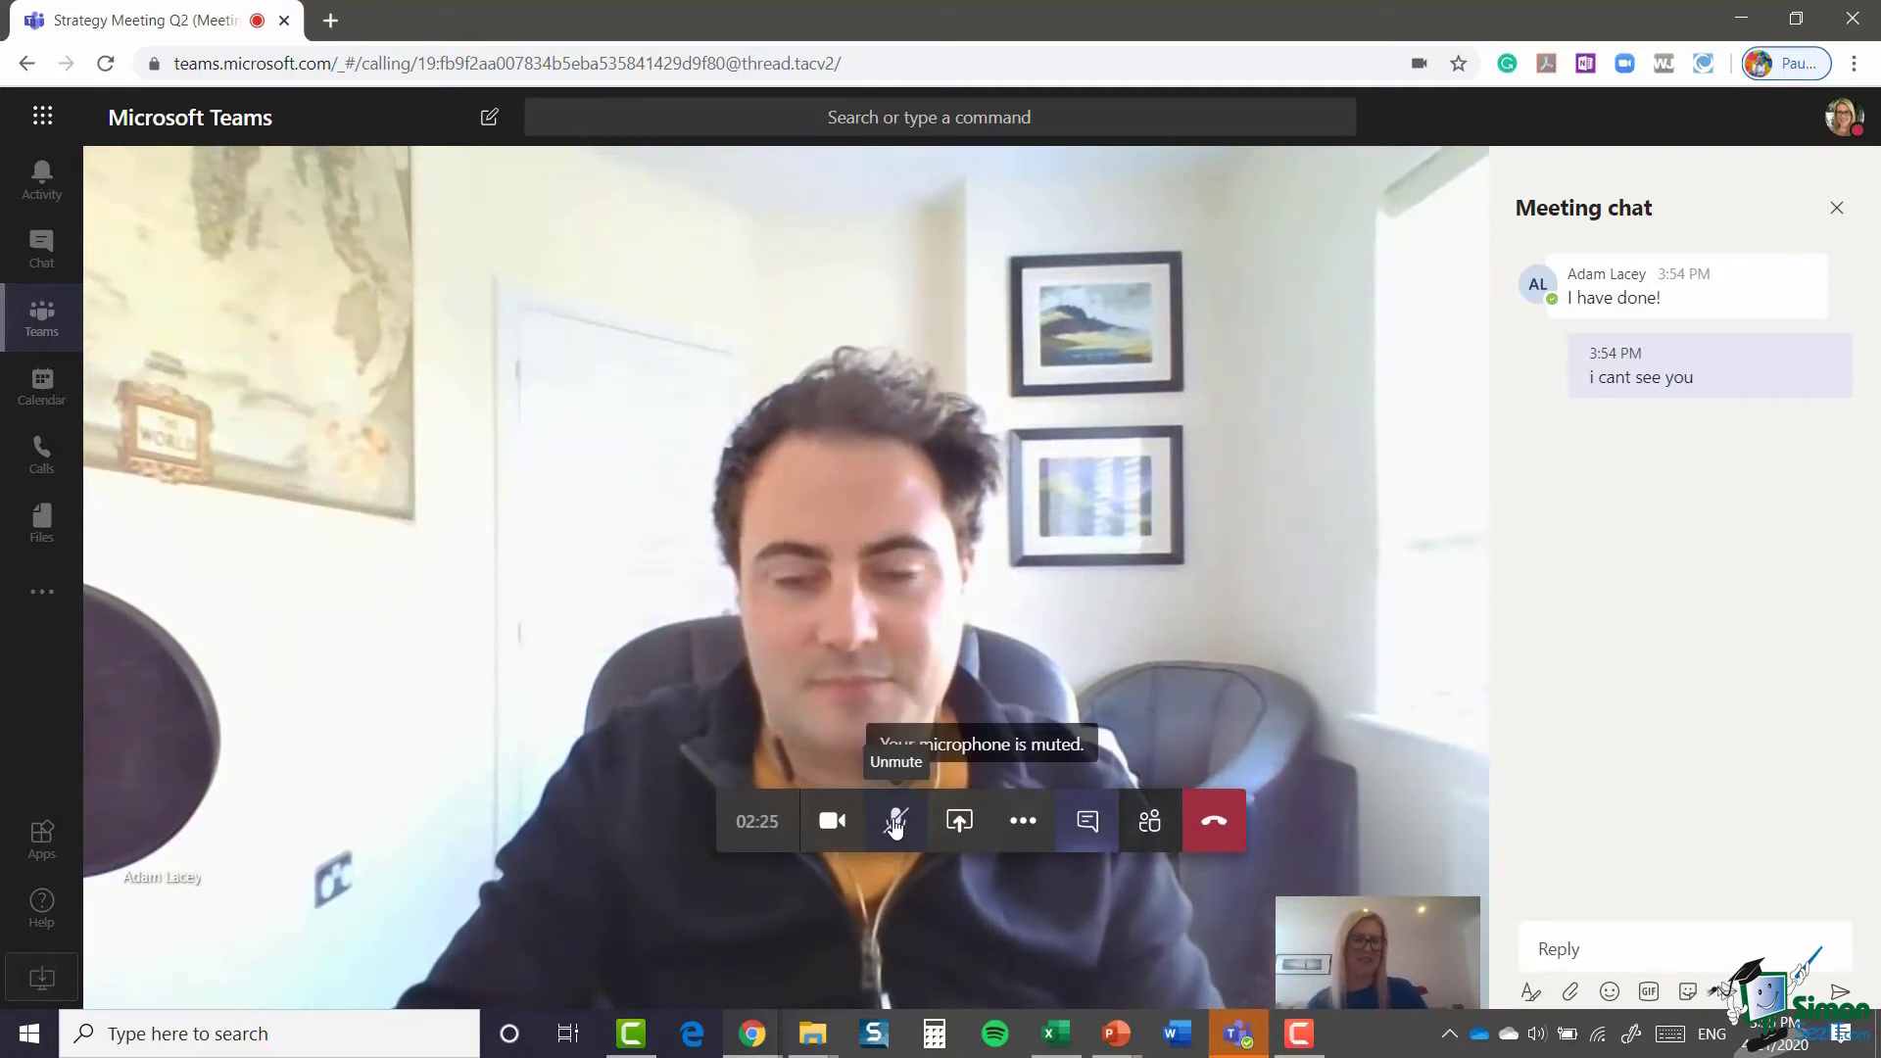
left_click(895, 826)
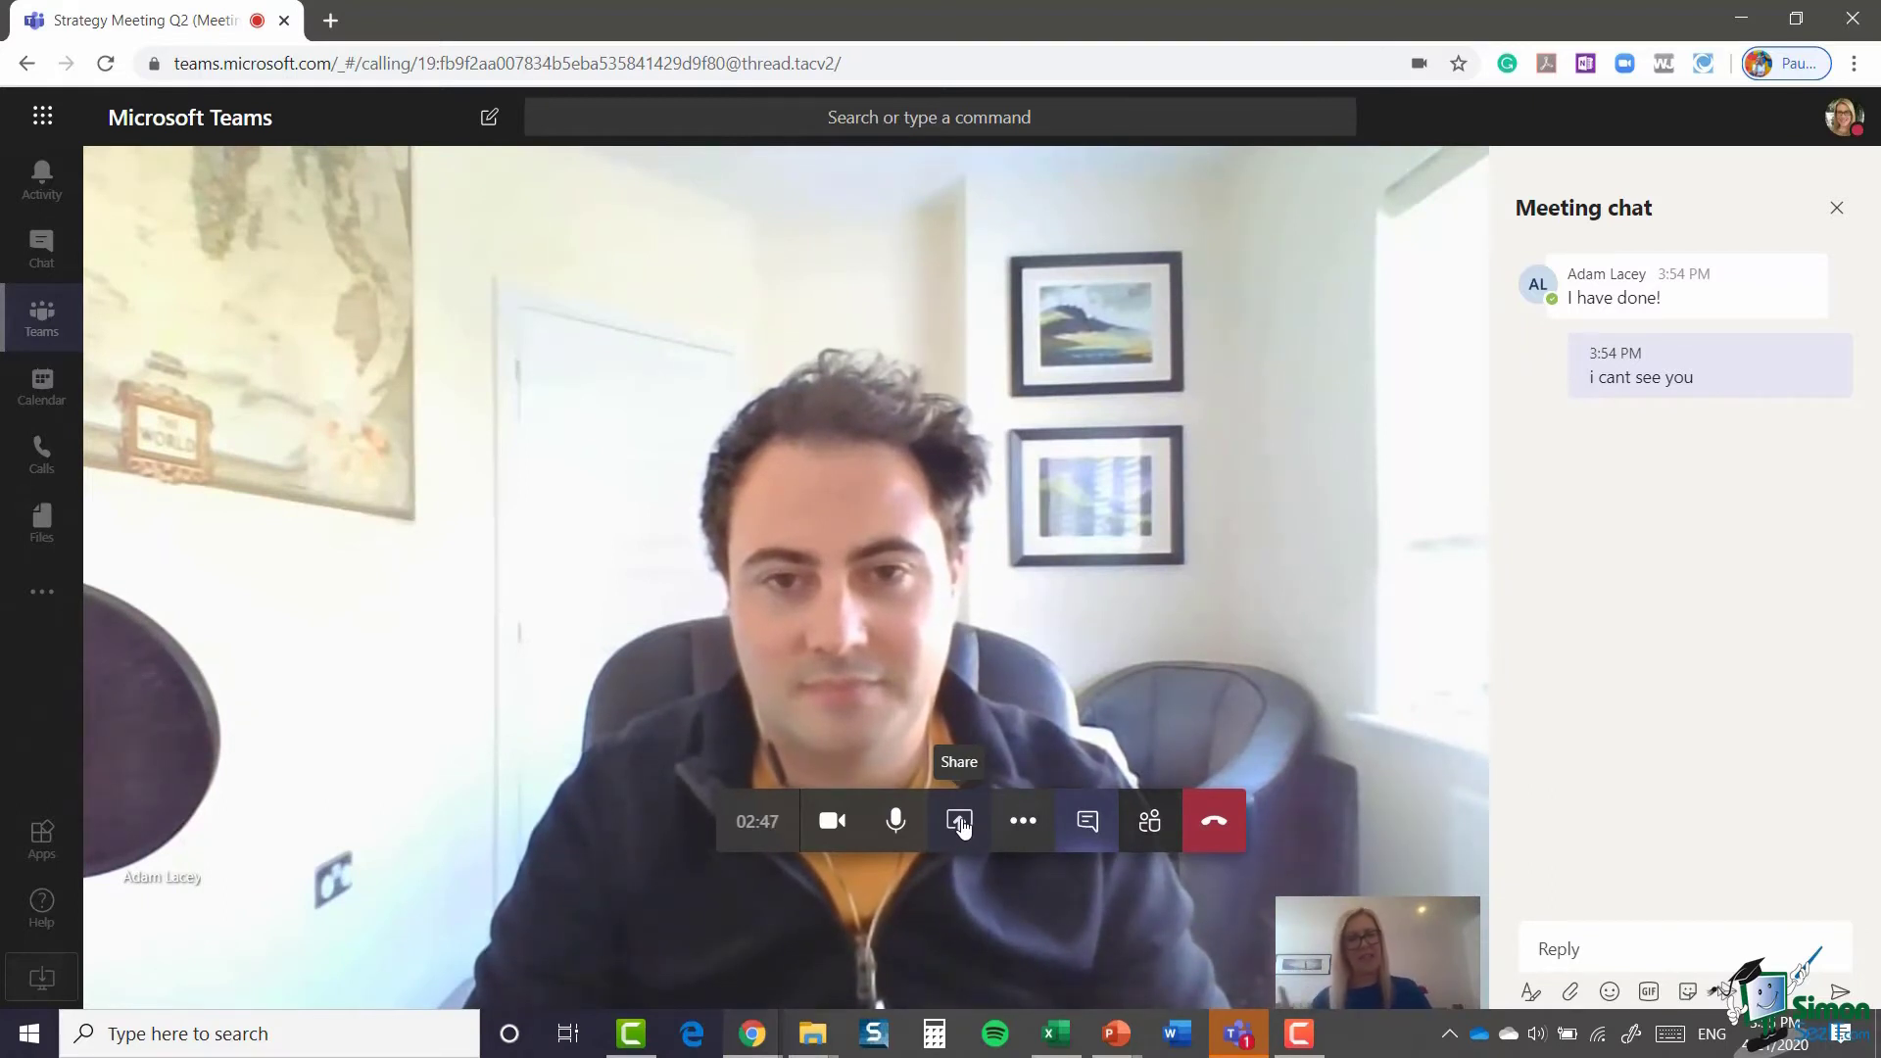
Step: Review the speaker, microphone, camera and private viewing options in the meeting's device settings, and close them
left_click(1023, 823)
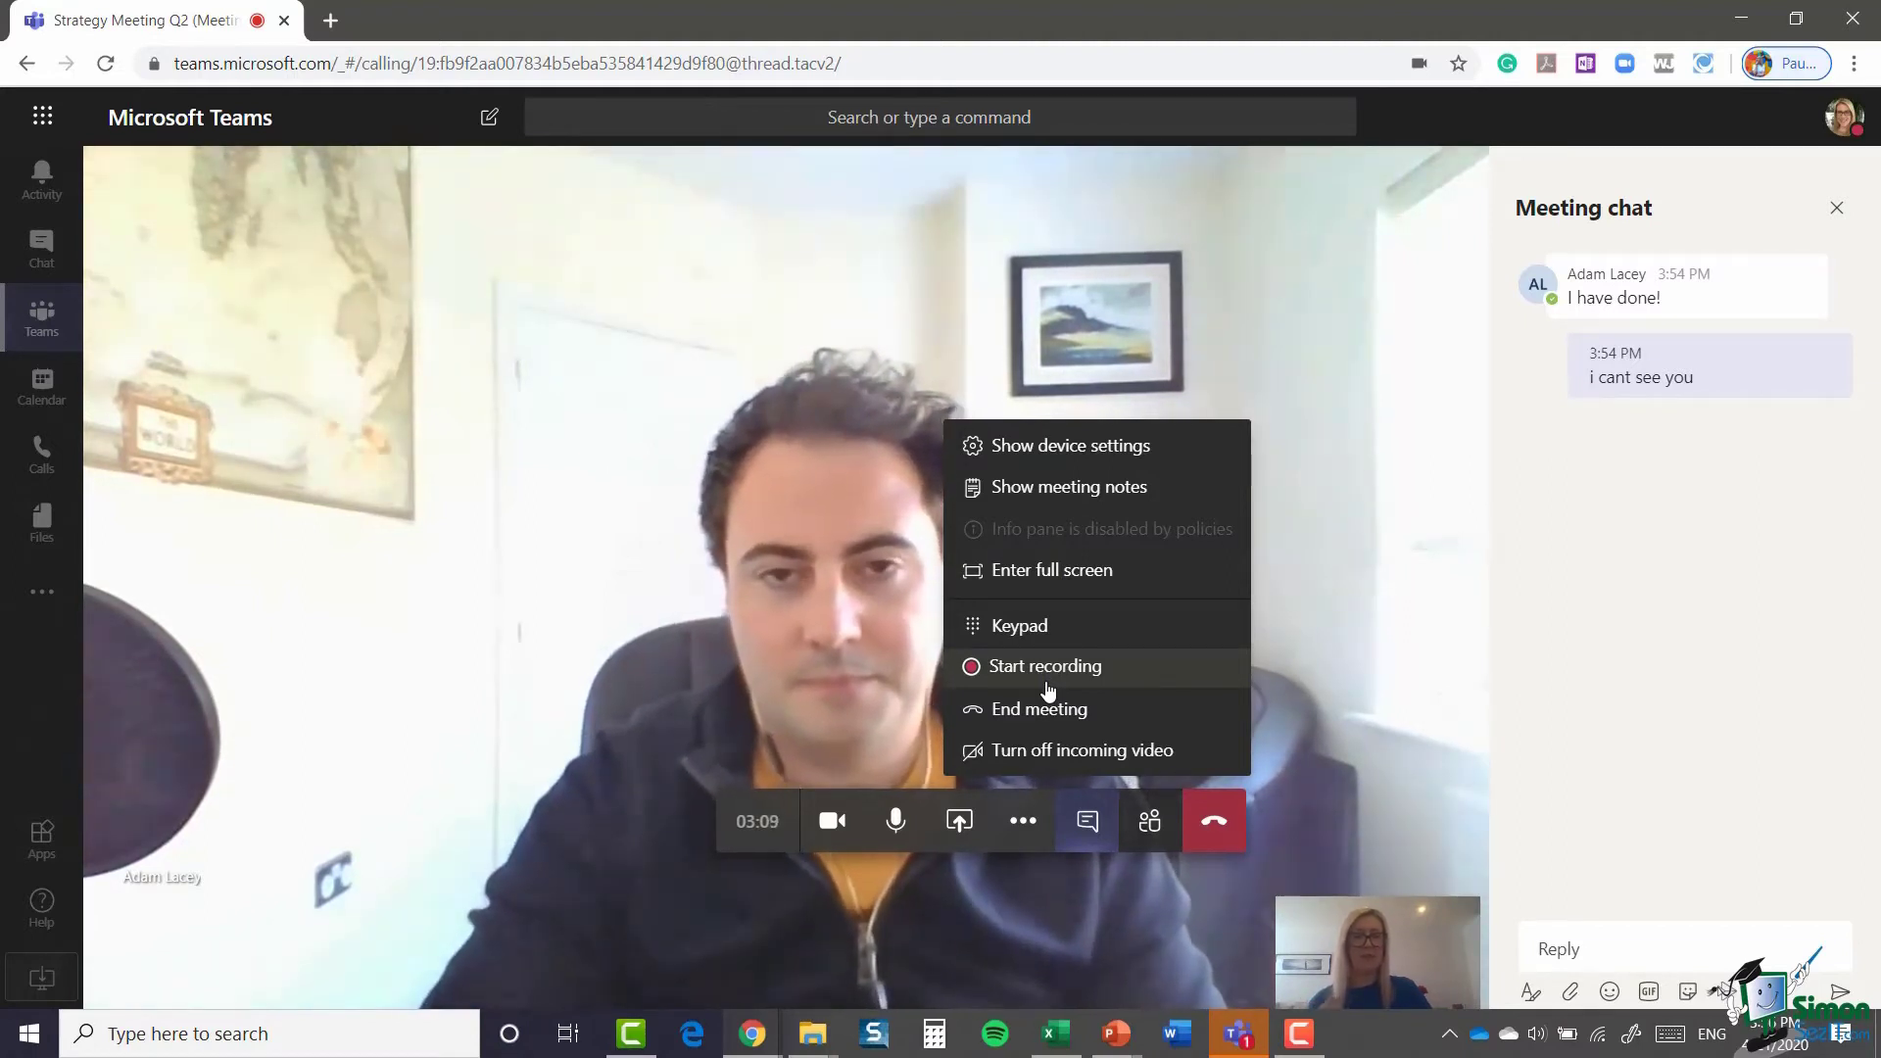
left_click(1094, 458)
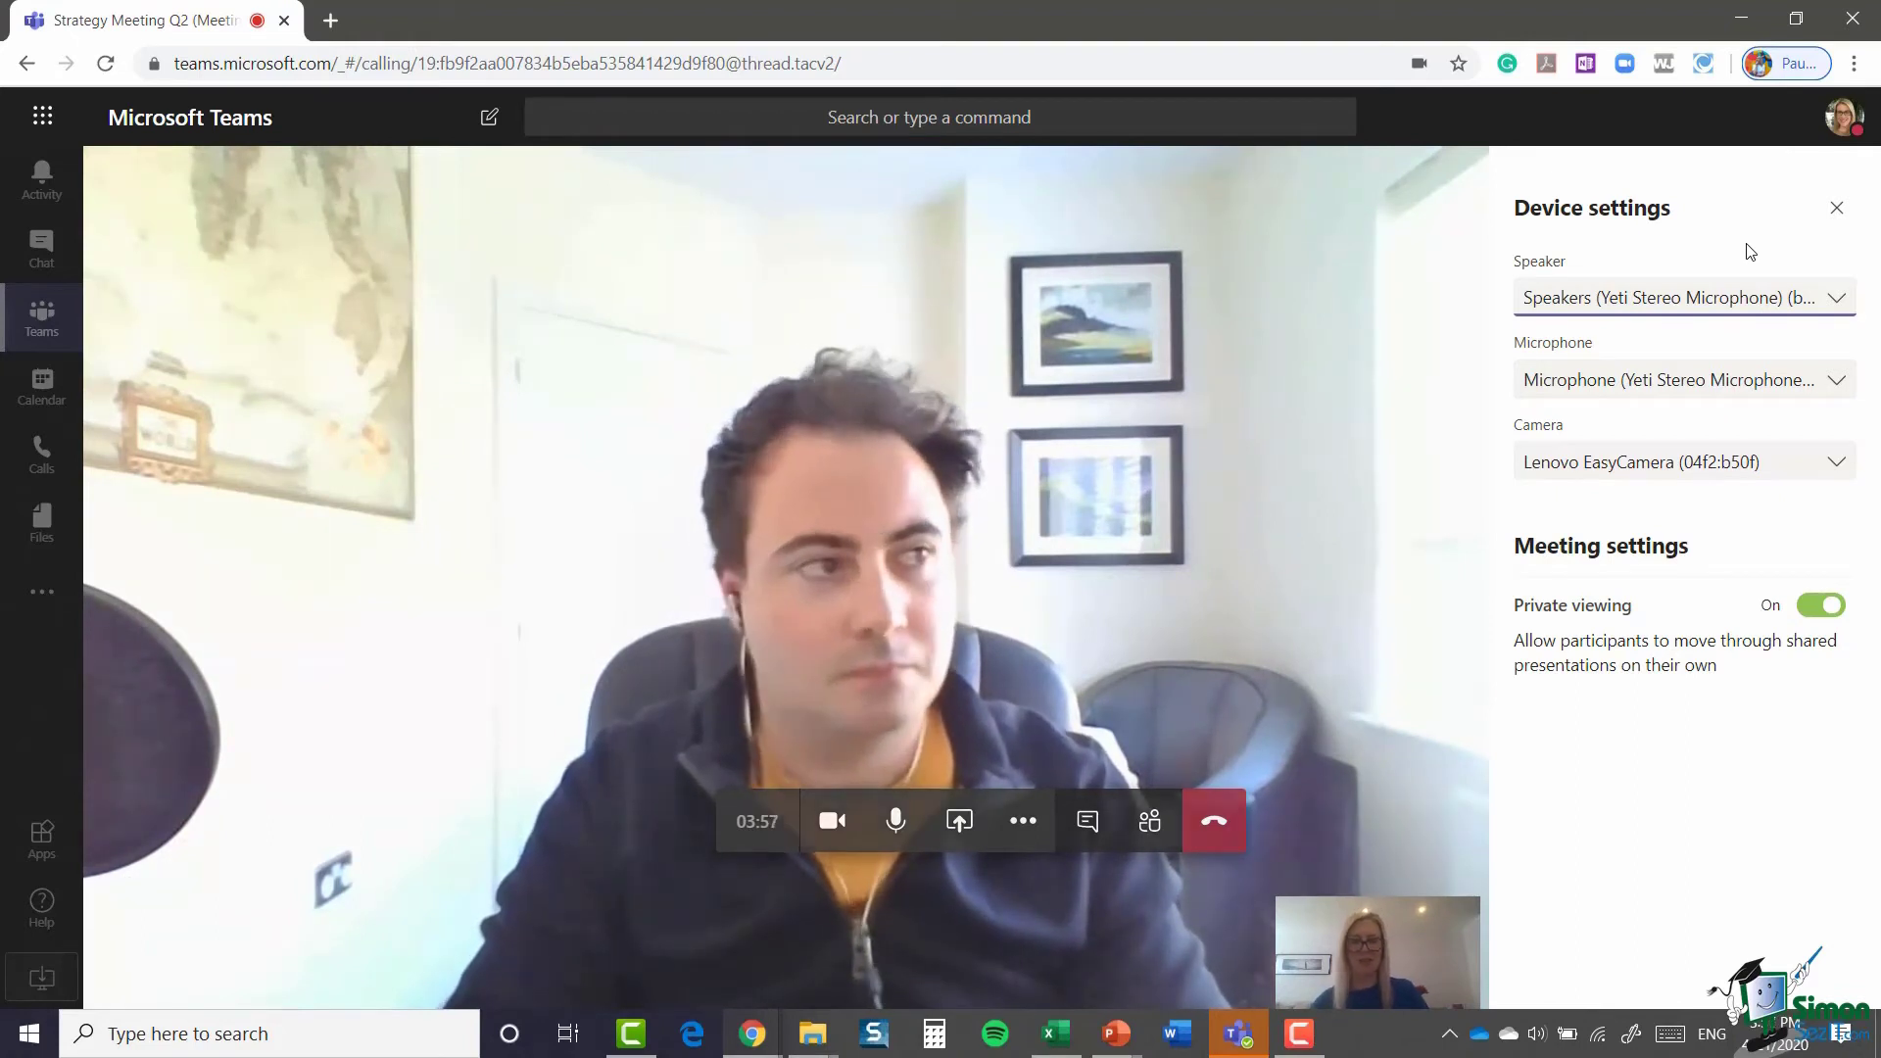
left_click(1834, 211)
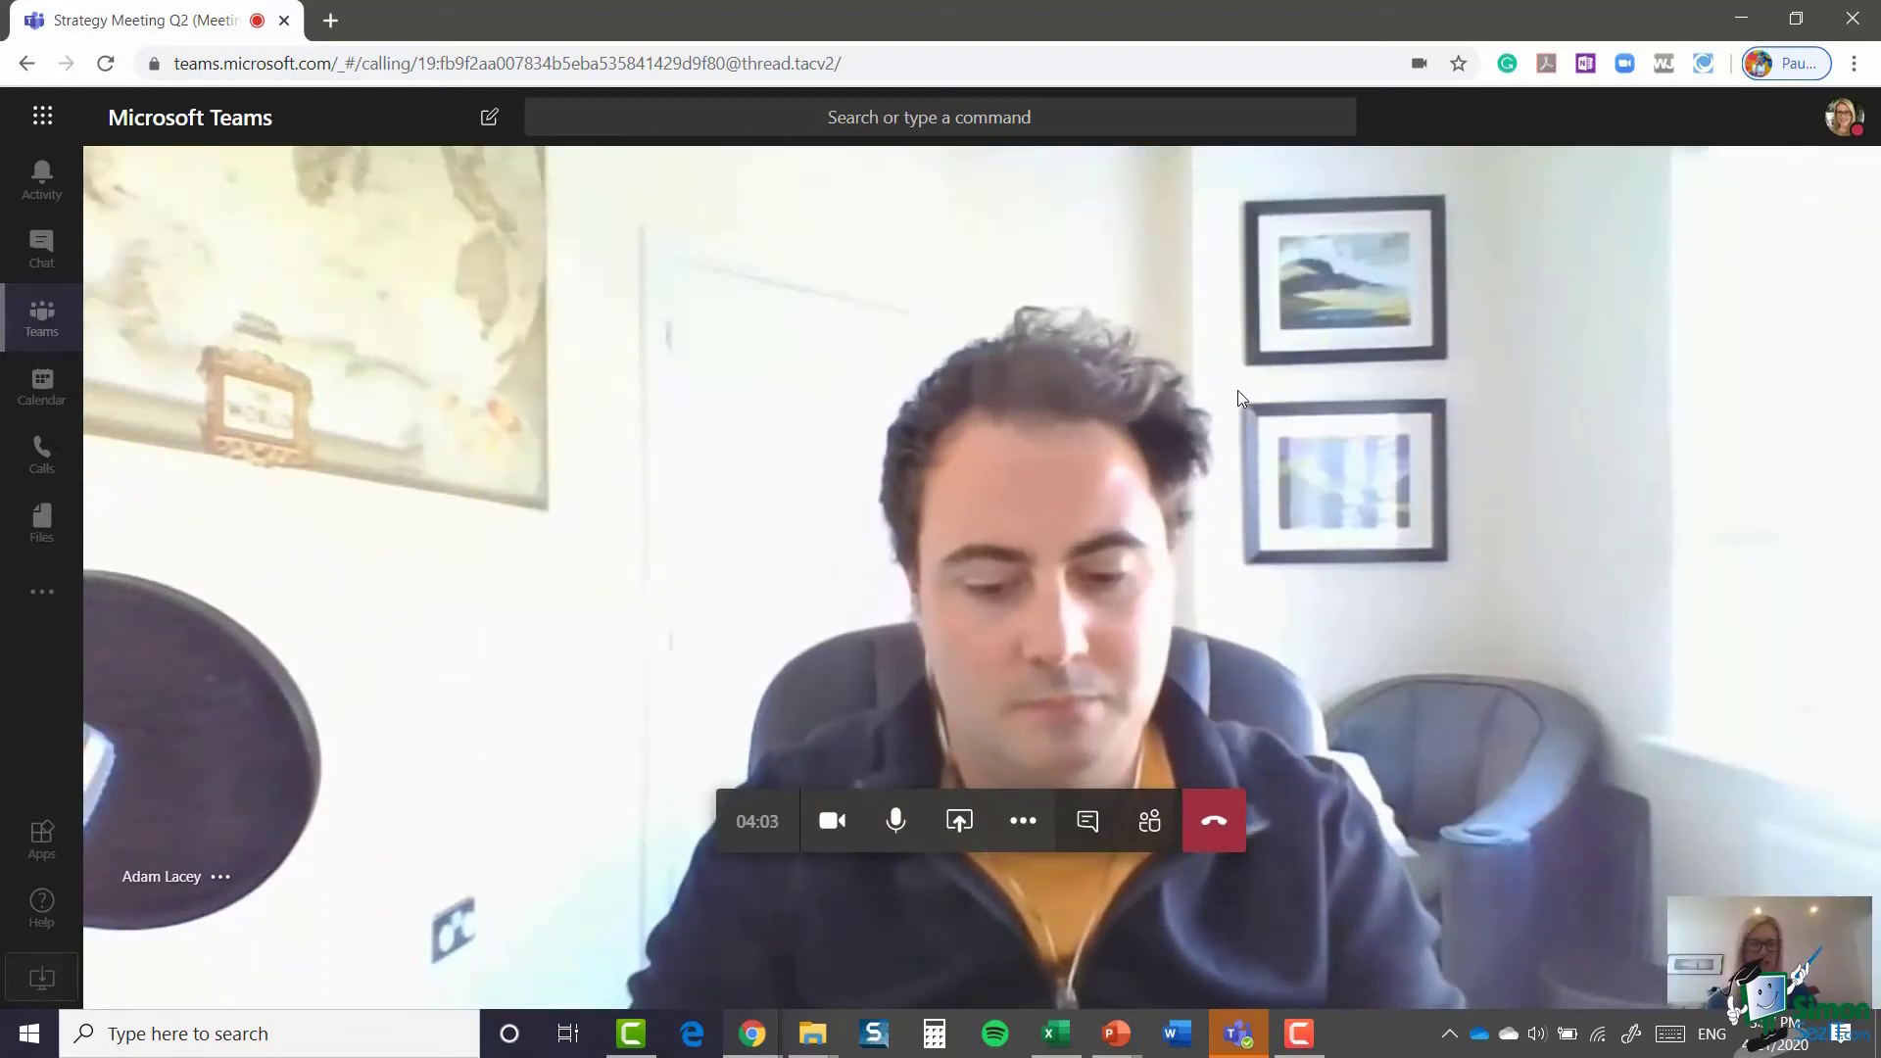
Step: Bring up the meeting's dial keypad to view it, and close it
left_click(1020, 825)
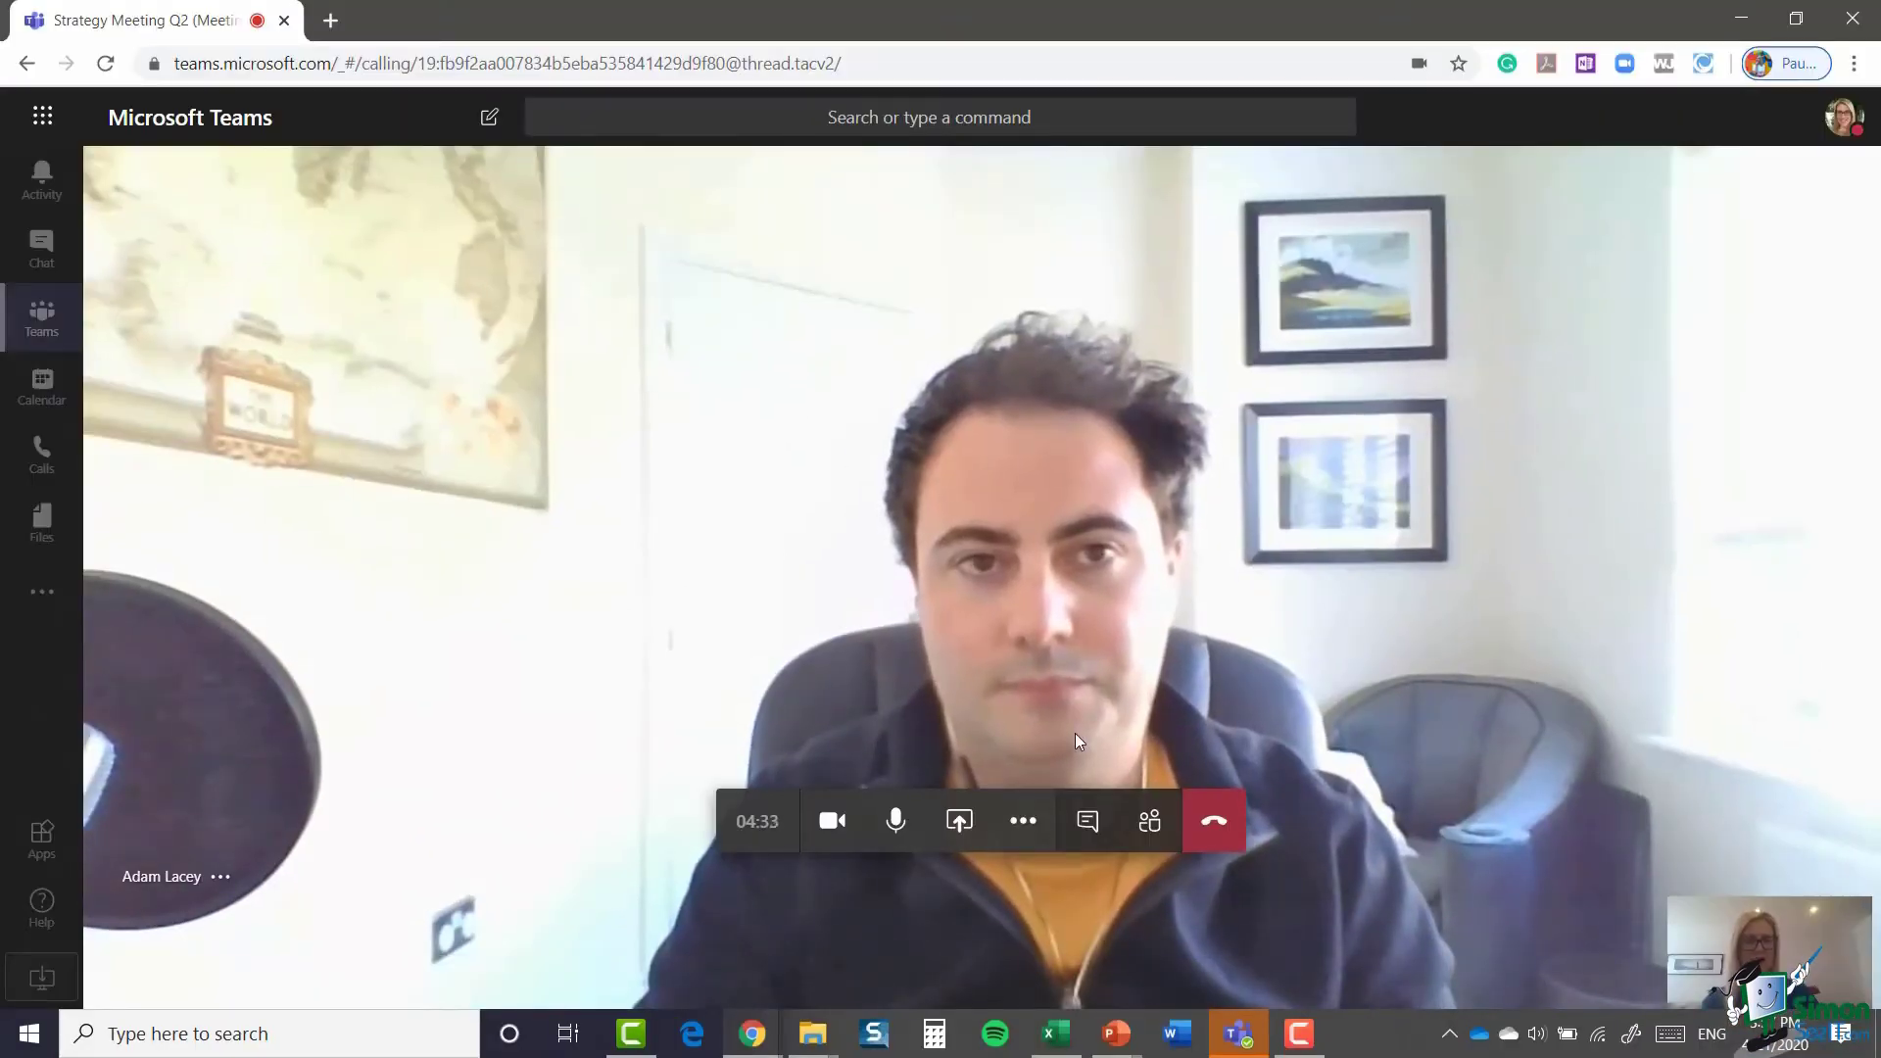
left_click(1029, 824)
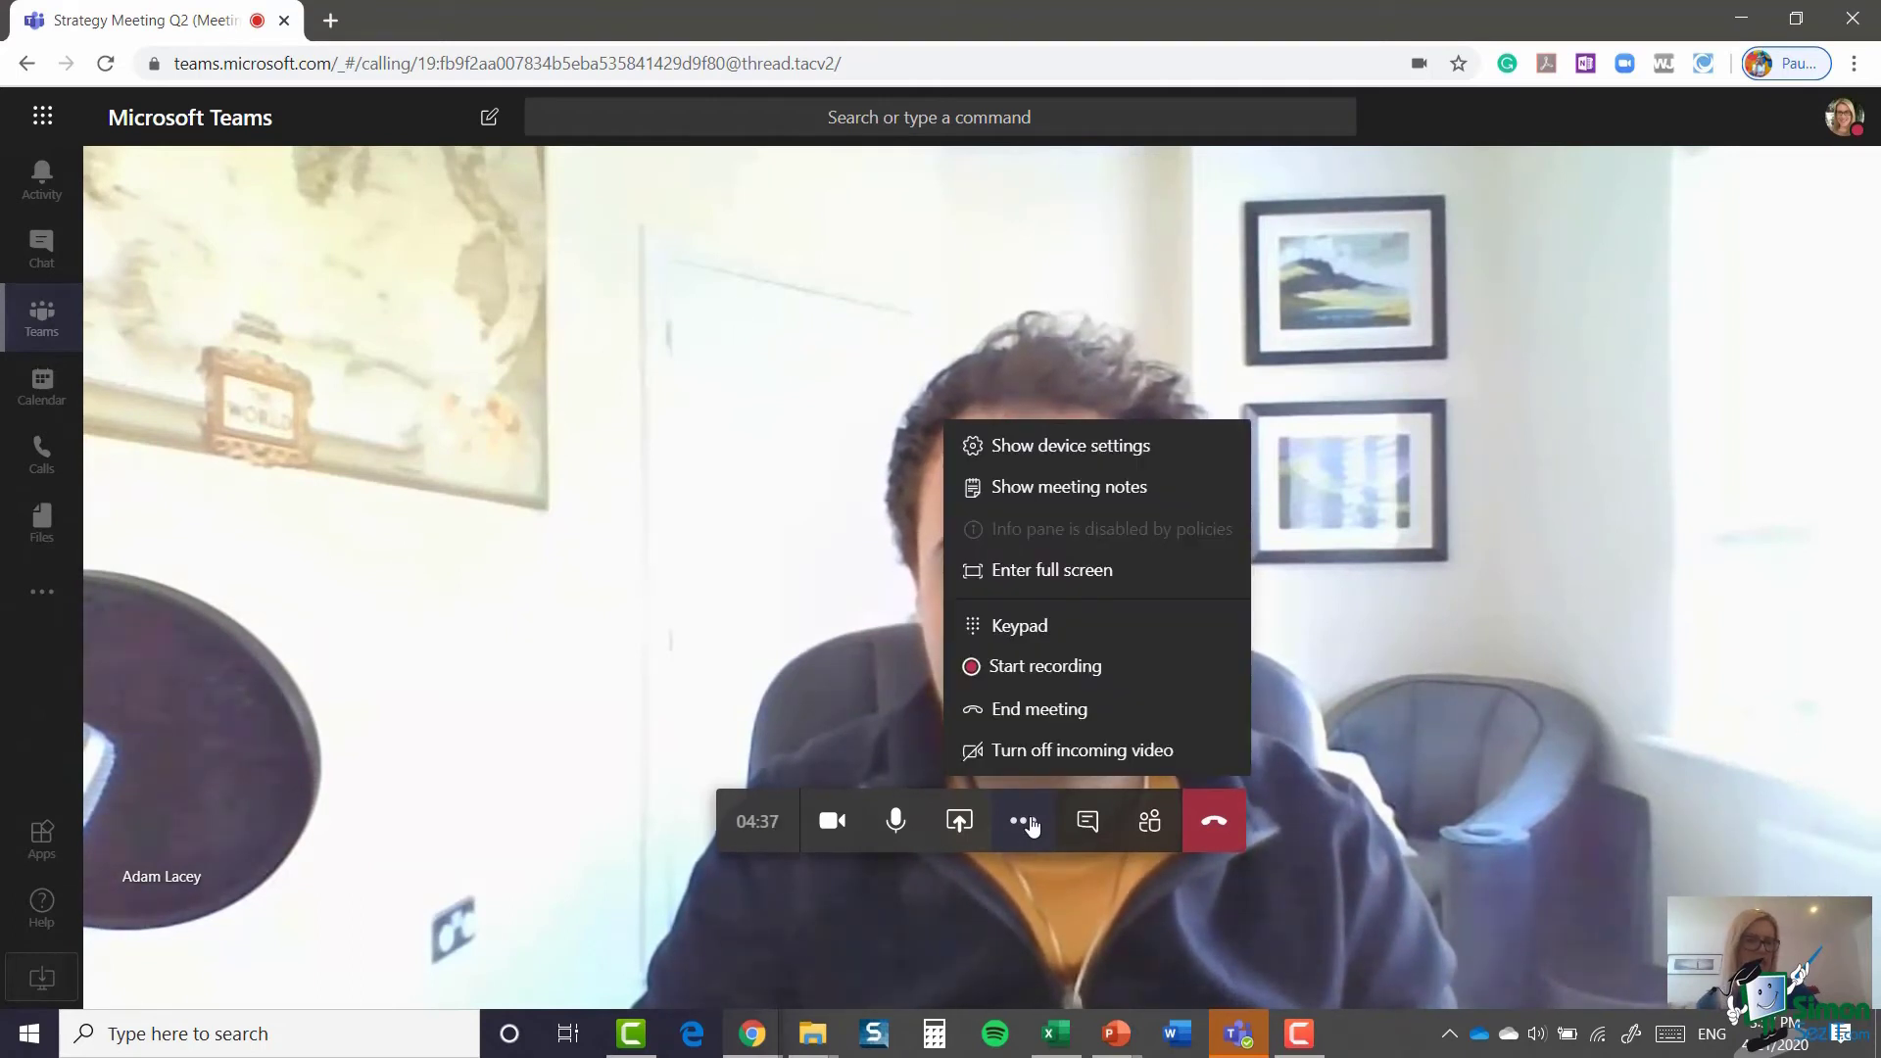
left_click(1027, 632)
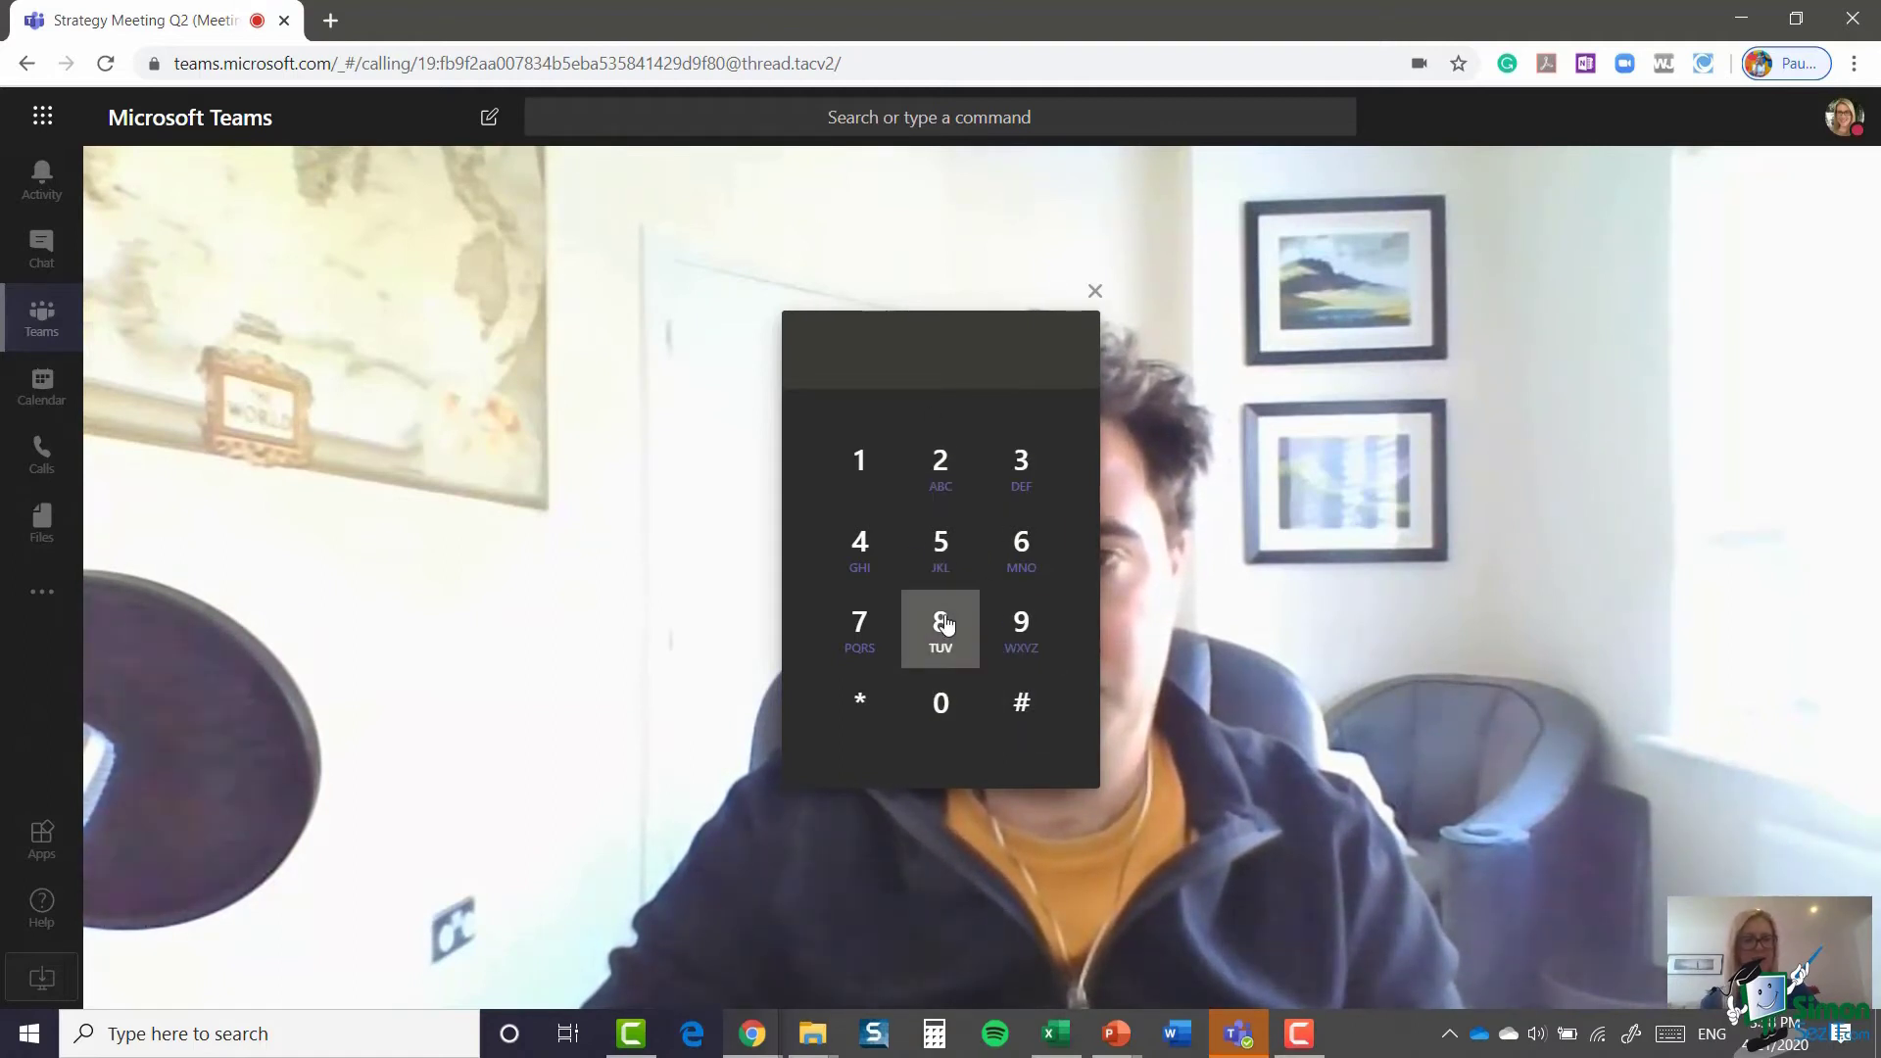
left_click(1094, 292)
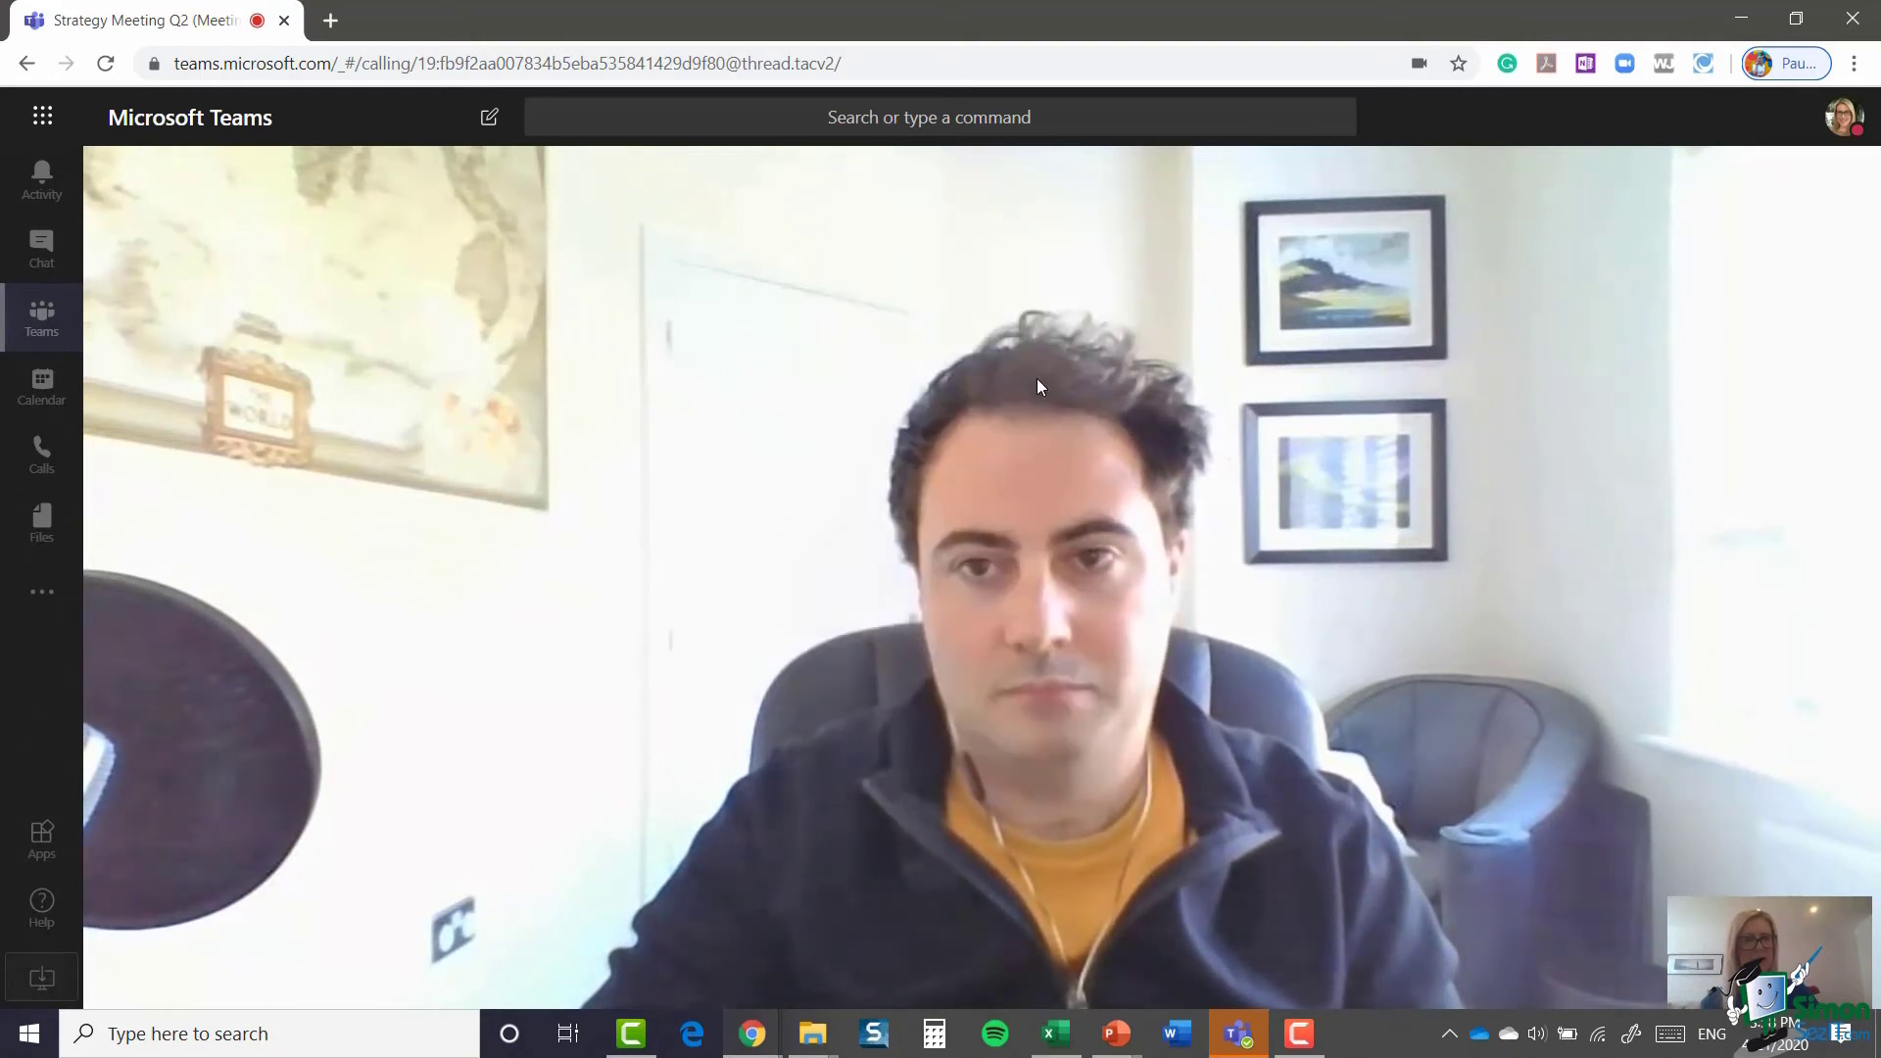
Step: Send a "Hi" greeting with the participant's first name in the meeting chat, and close the conversation
mouse_move(976, 662)
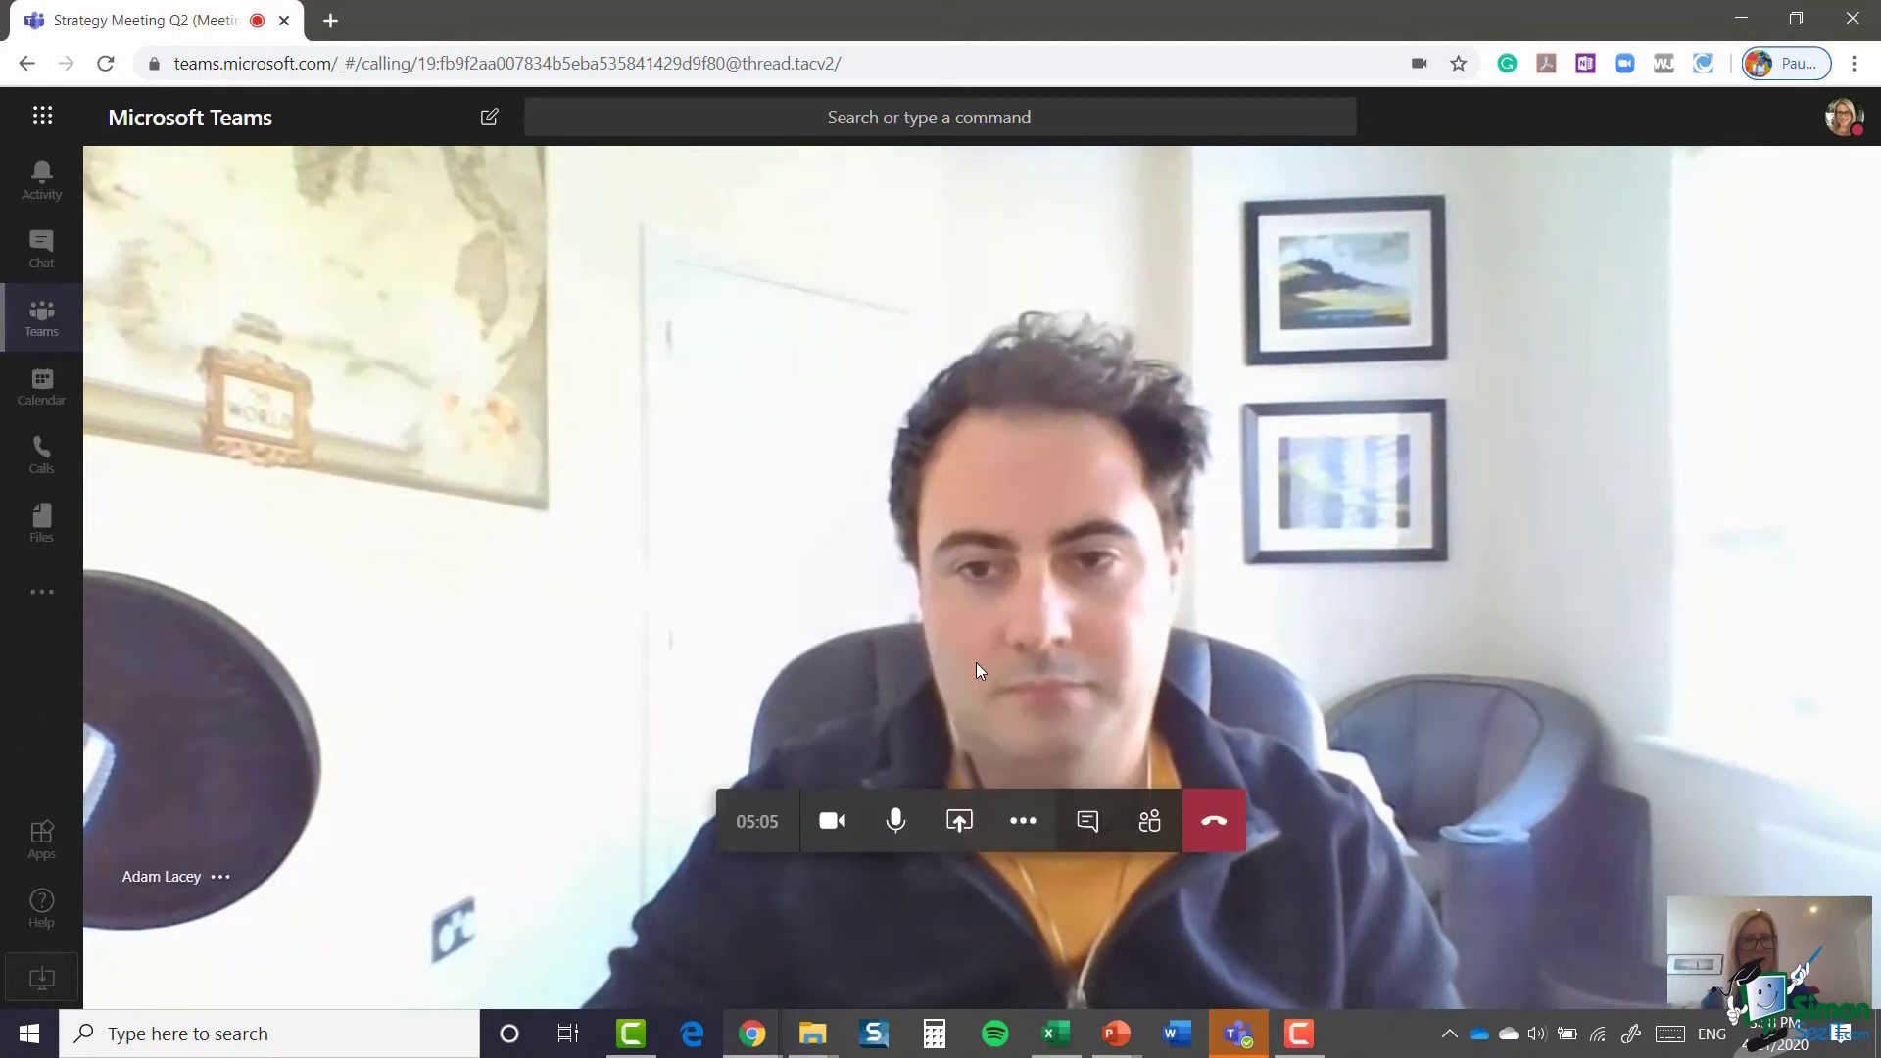
left_click(1026, 832)
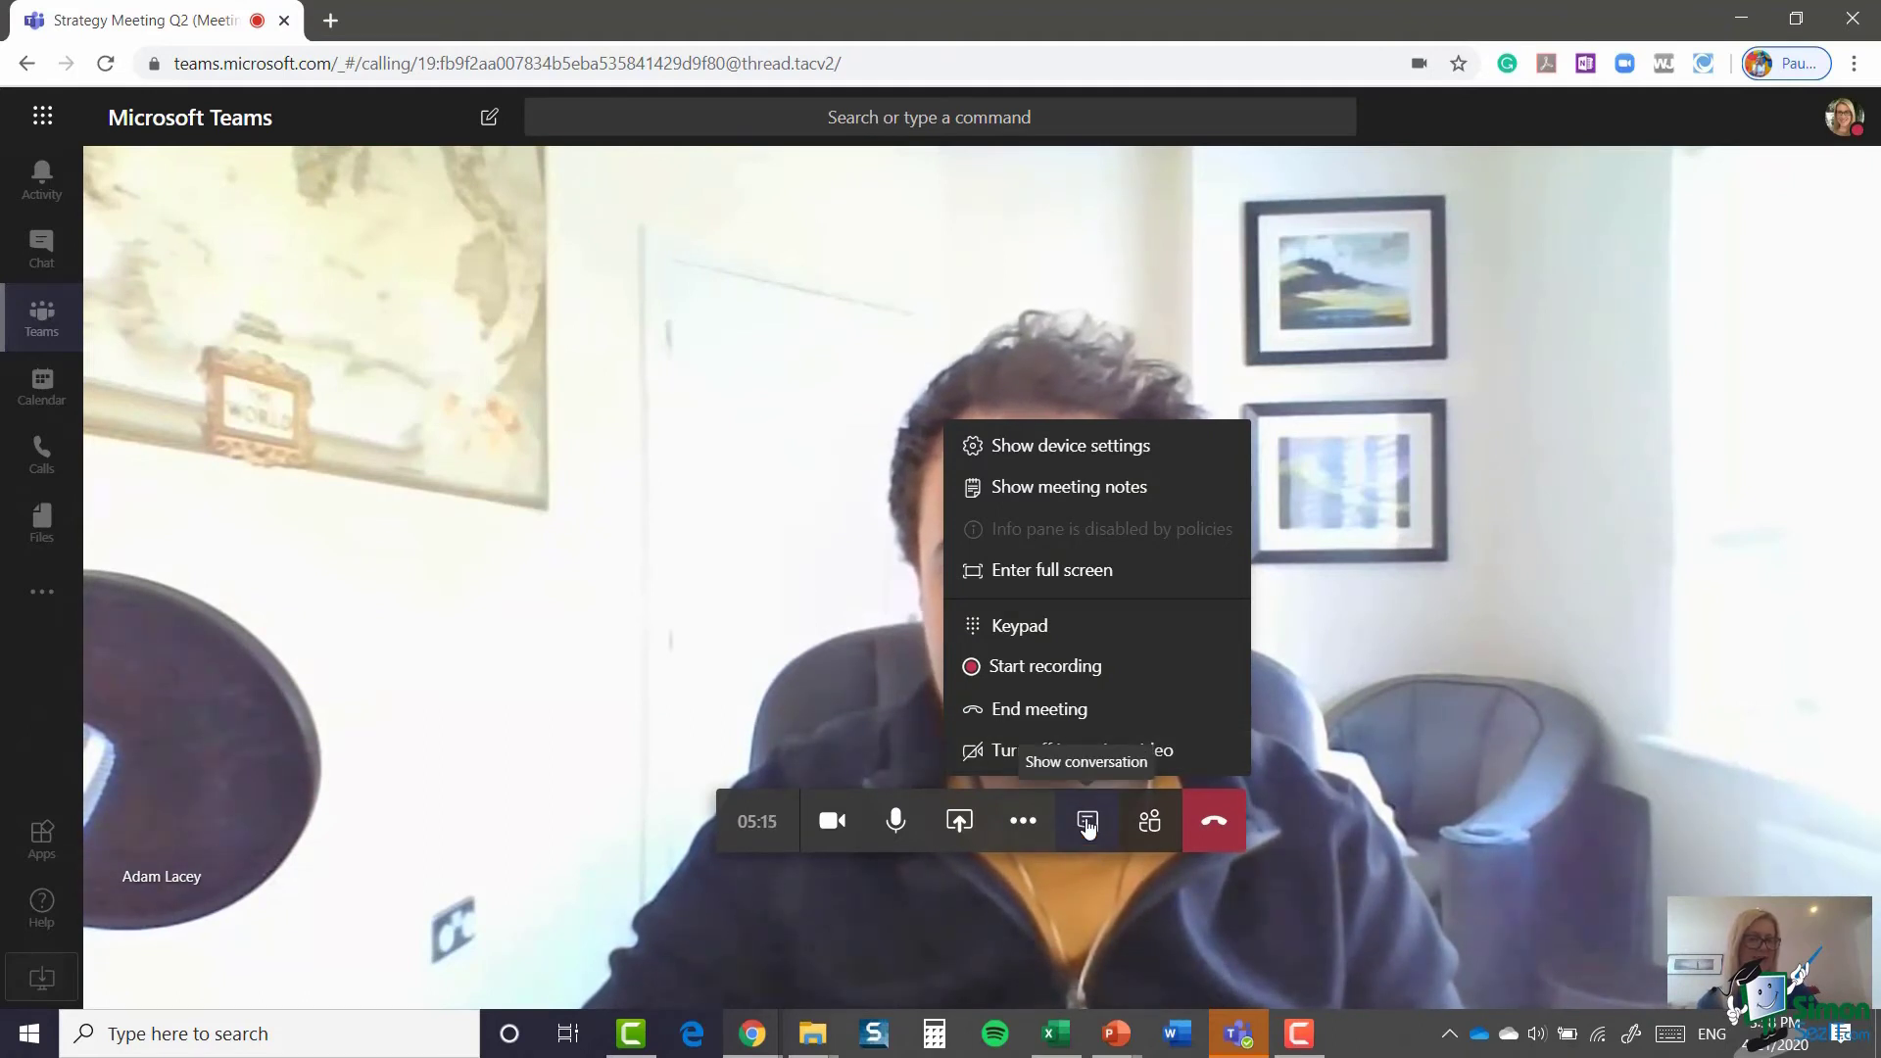
left_click(1088, 823)
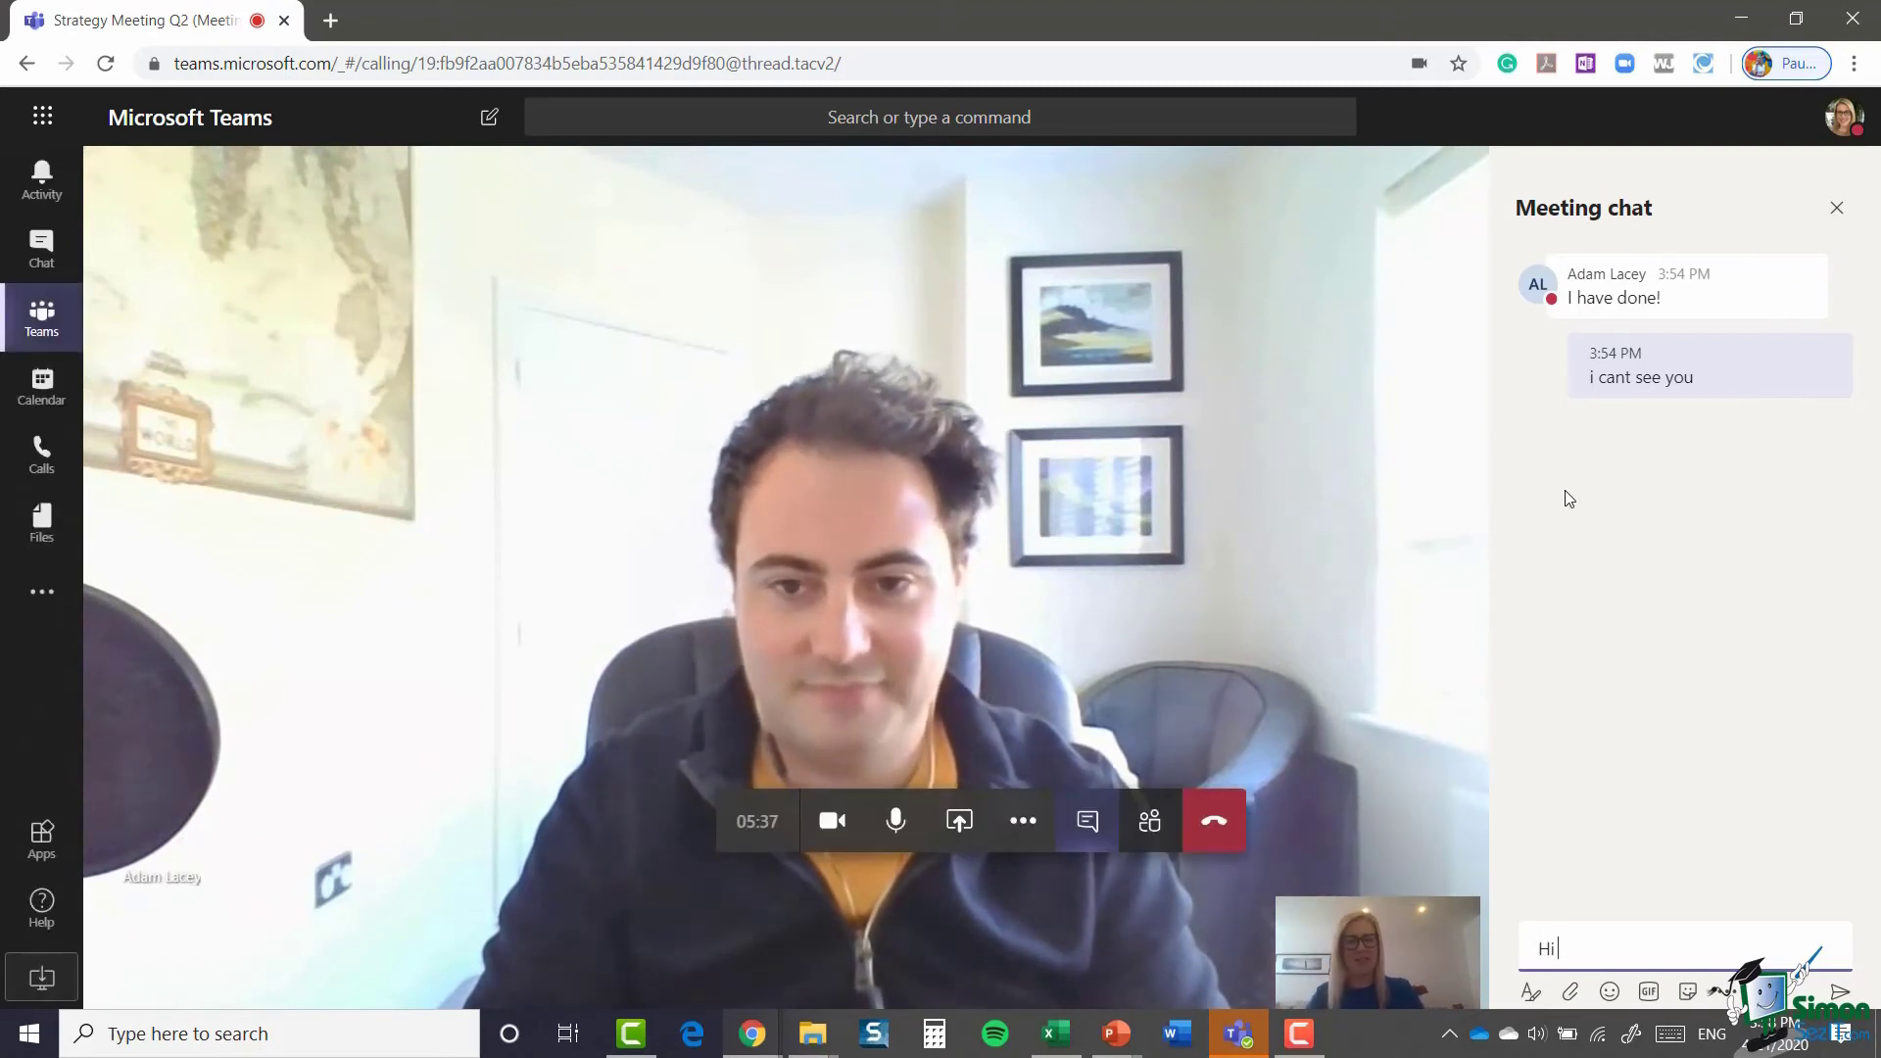
type("Adam")
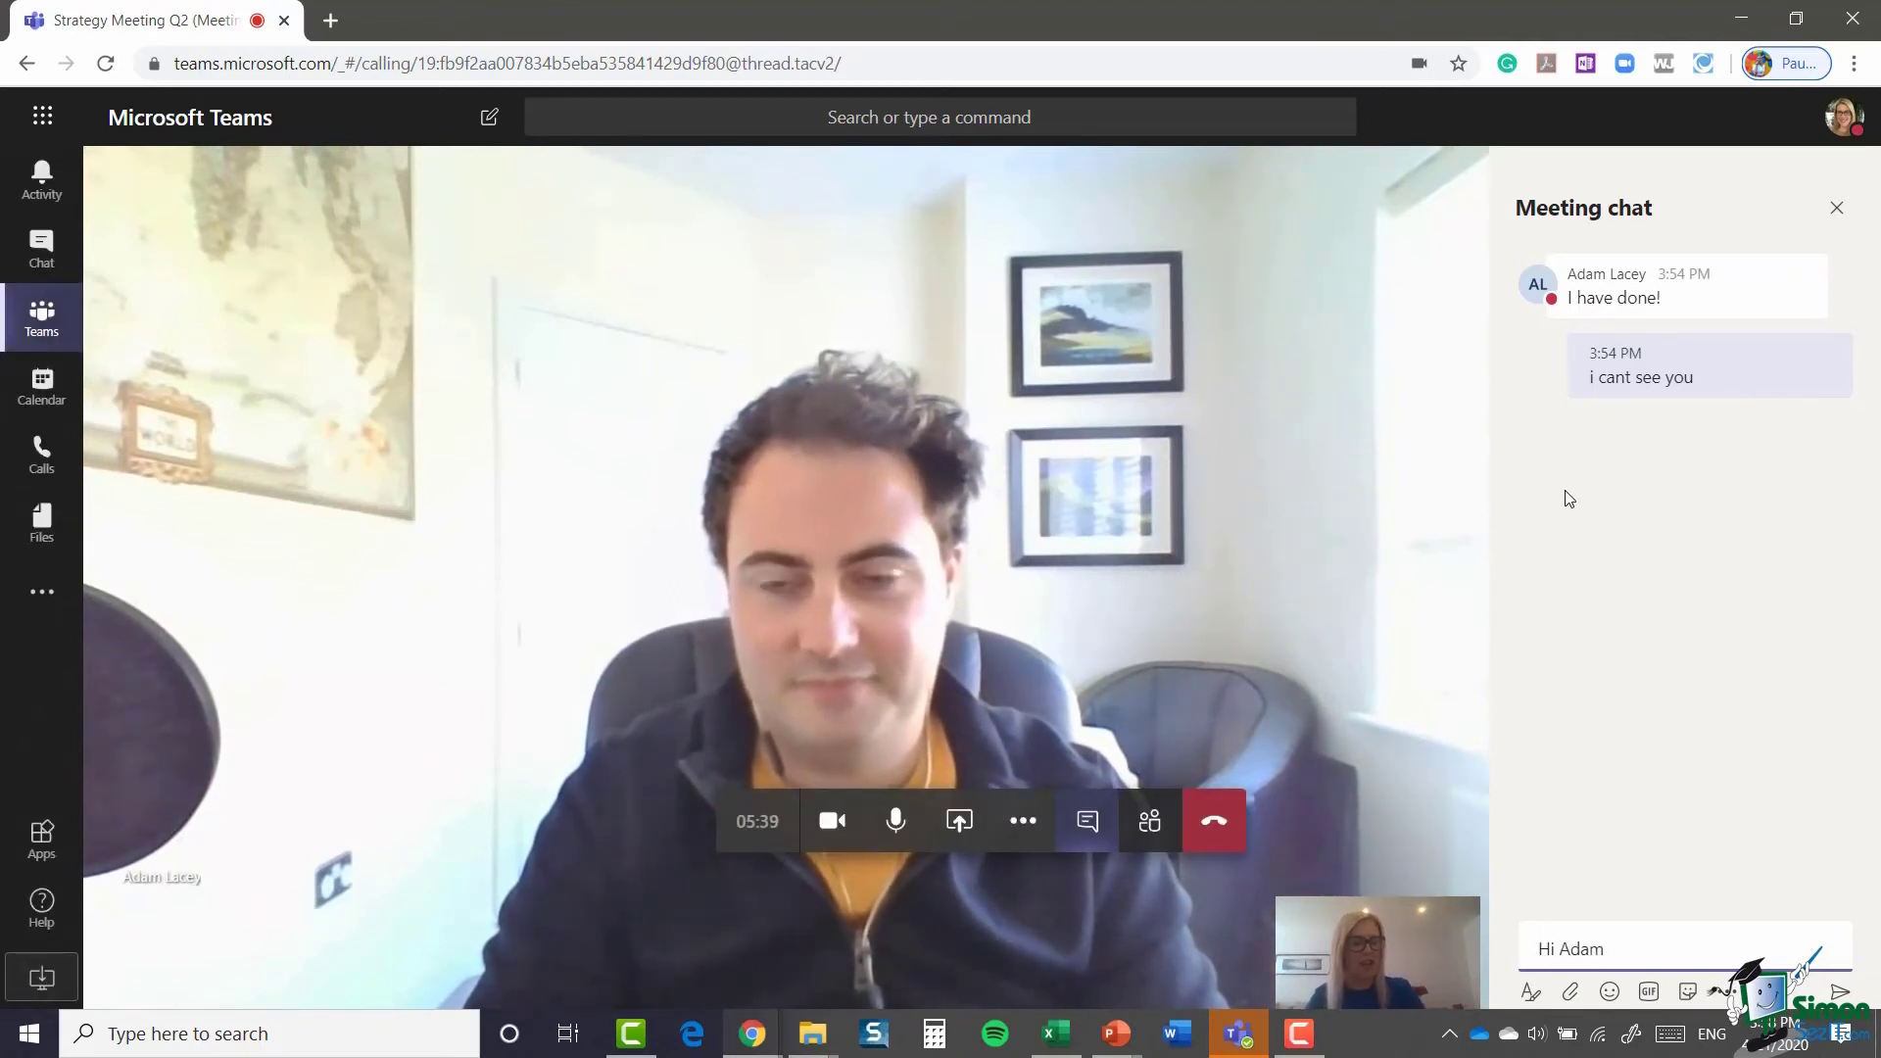
key("Return")
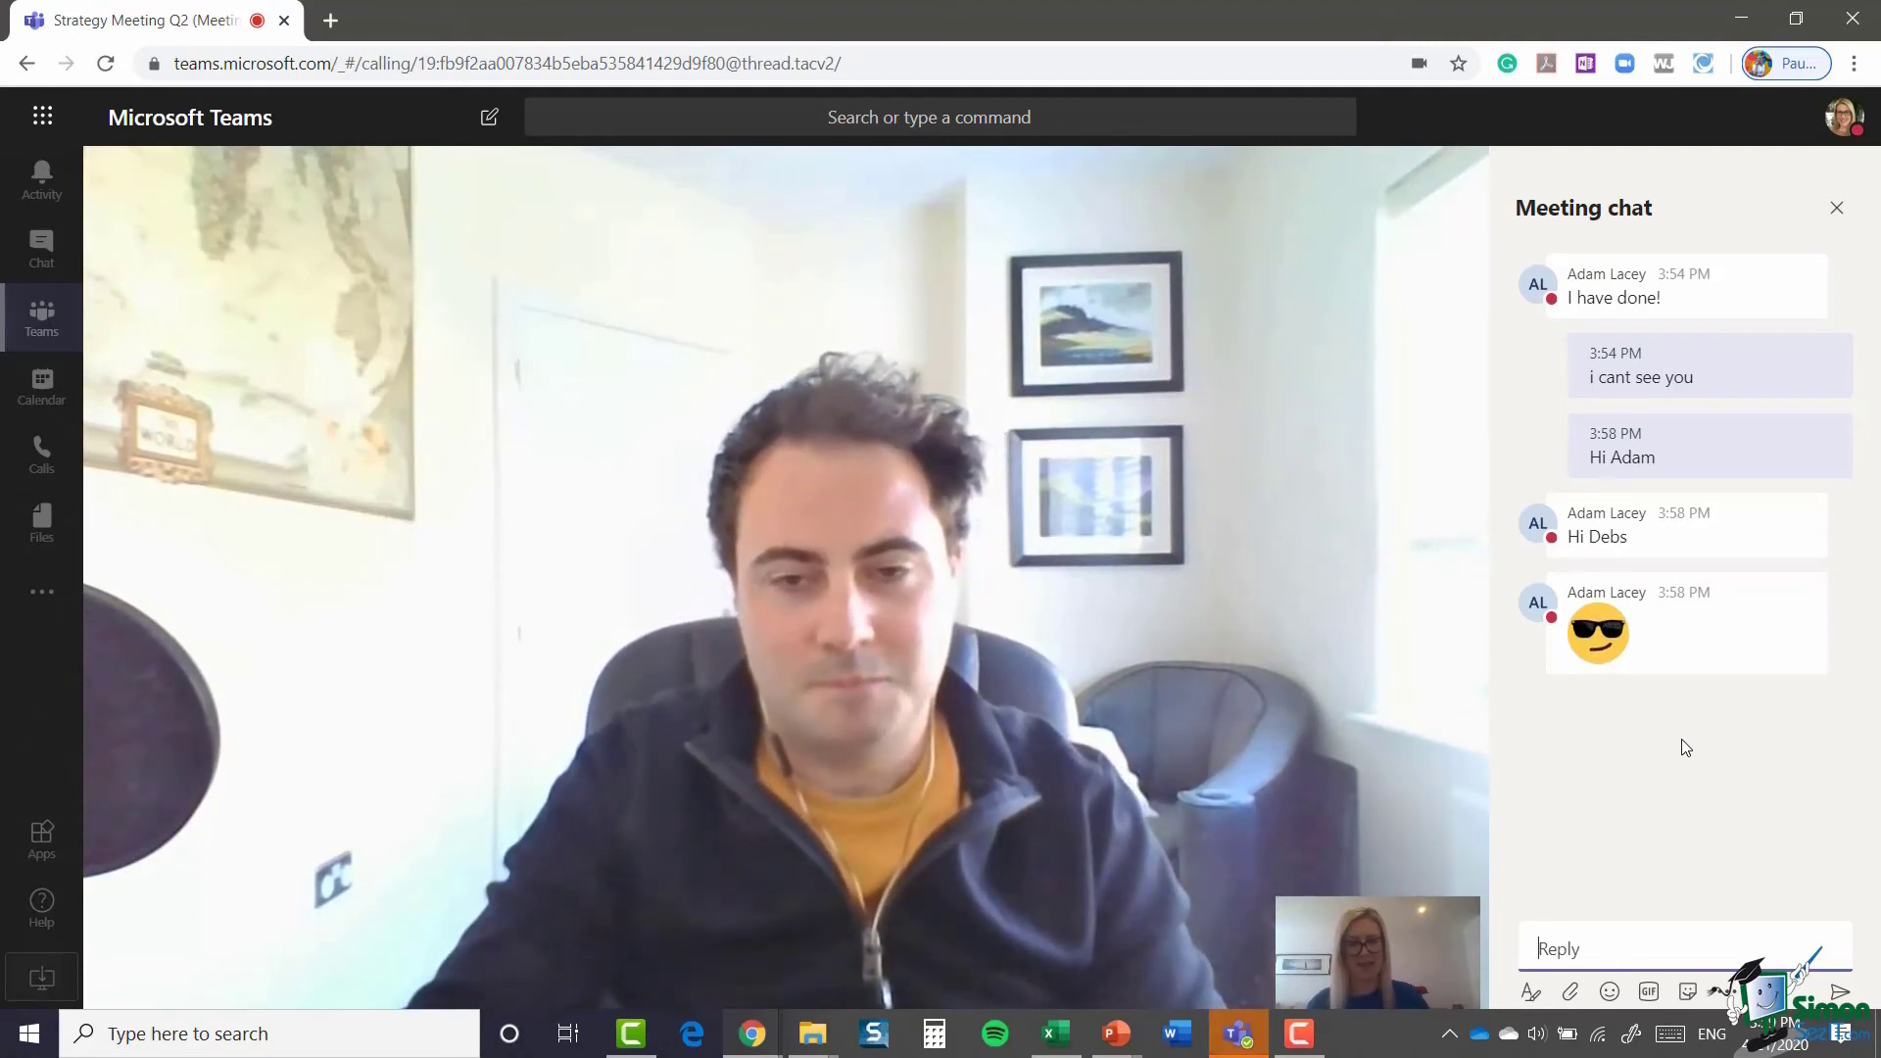
left_click(1837, 208)
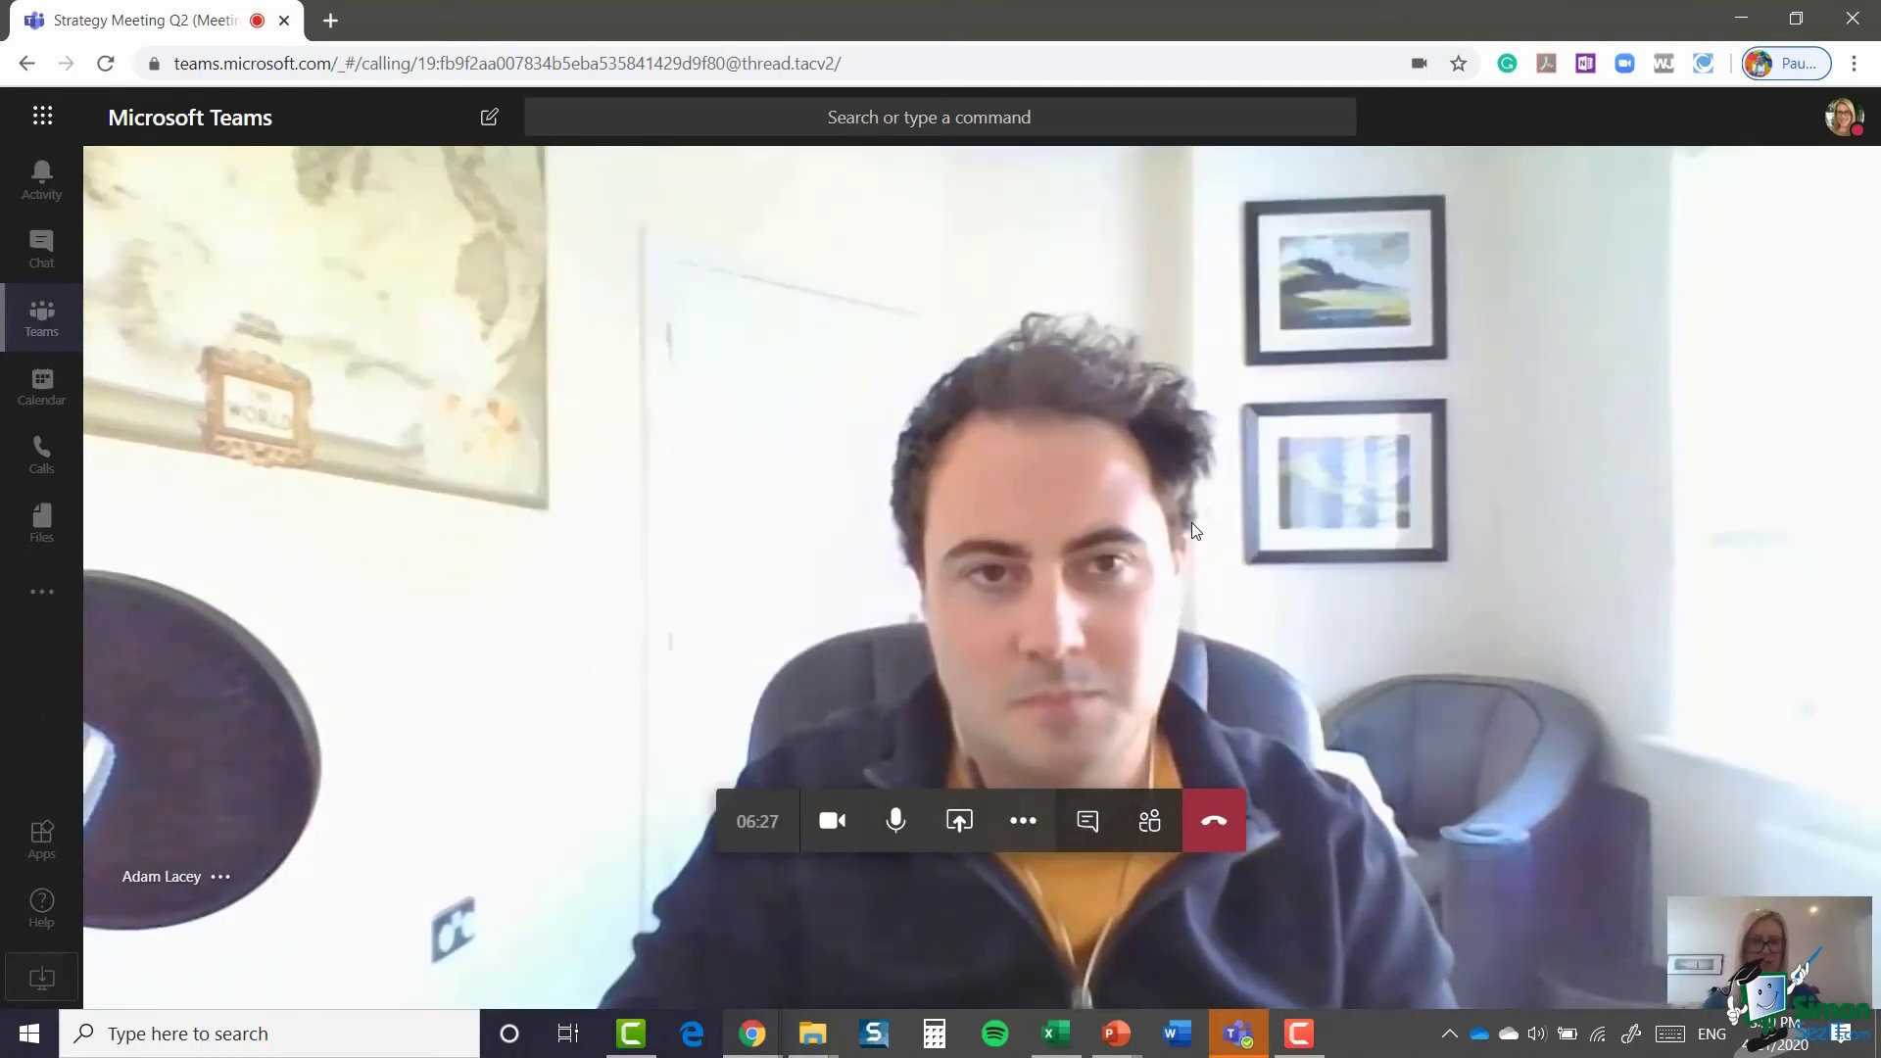
Step: Examine the current participants and suggested invitees of the meeting, and close the list
left_click(1151, 826)
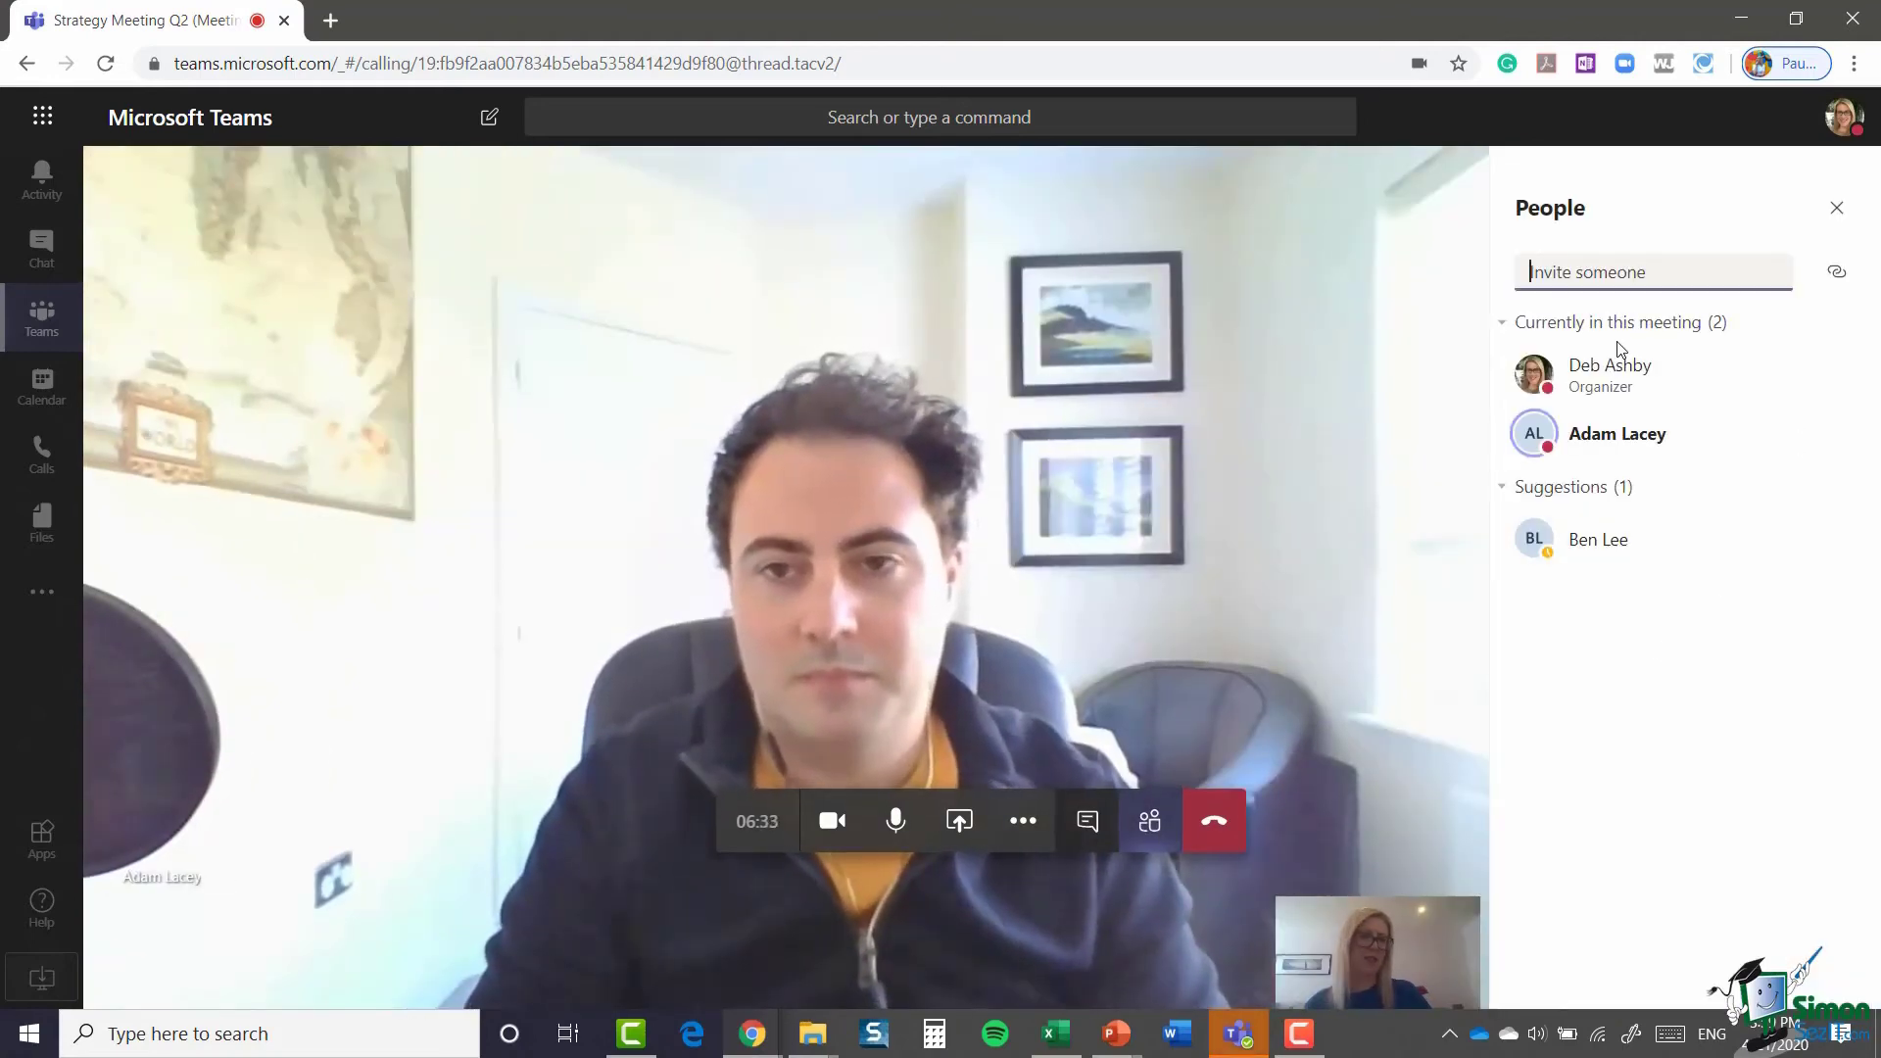
mouse_move(1600, 456)
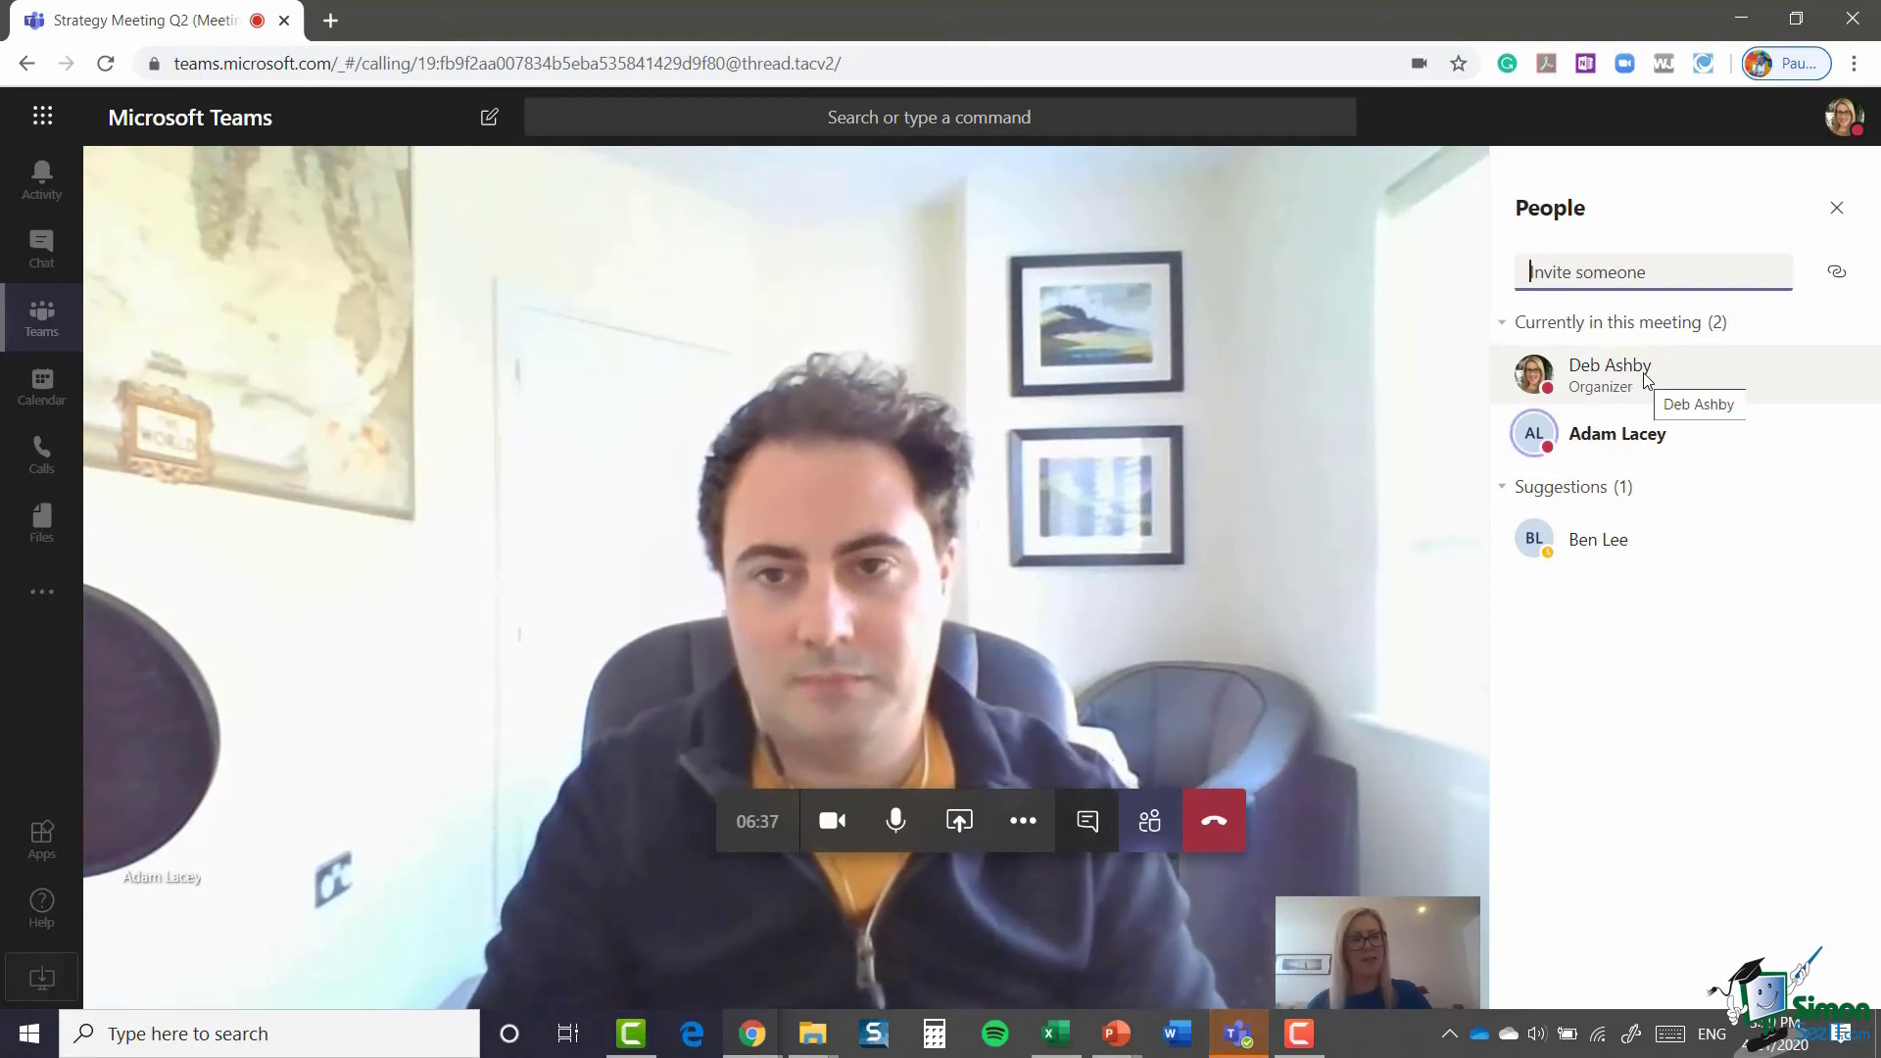
mouse_move(1587, 540)
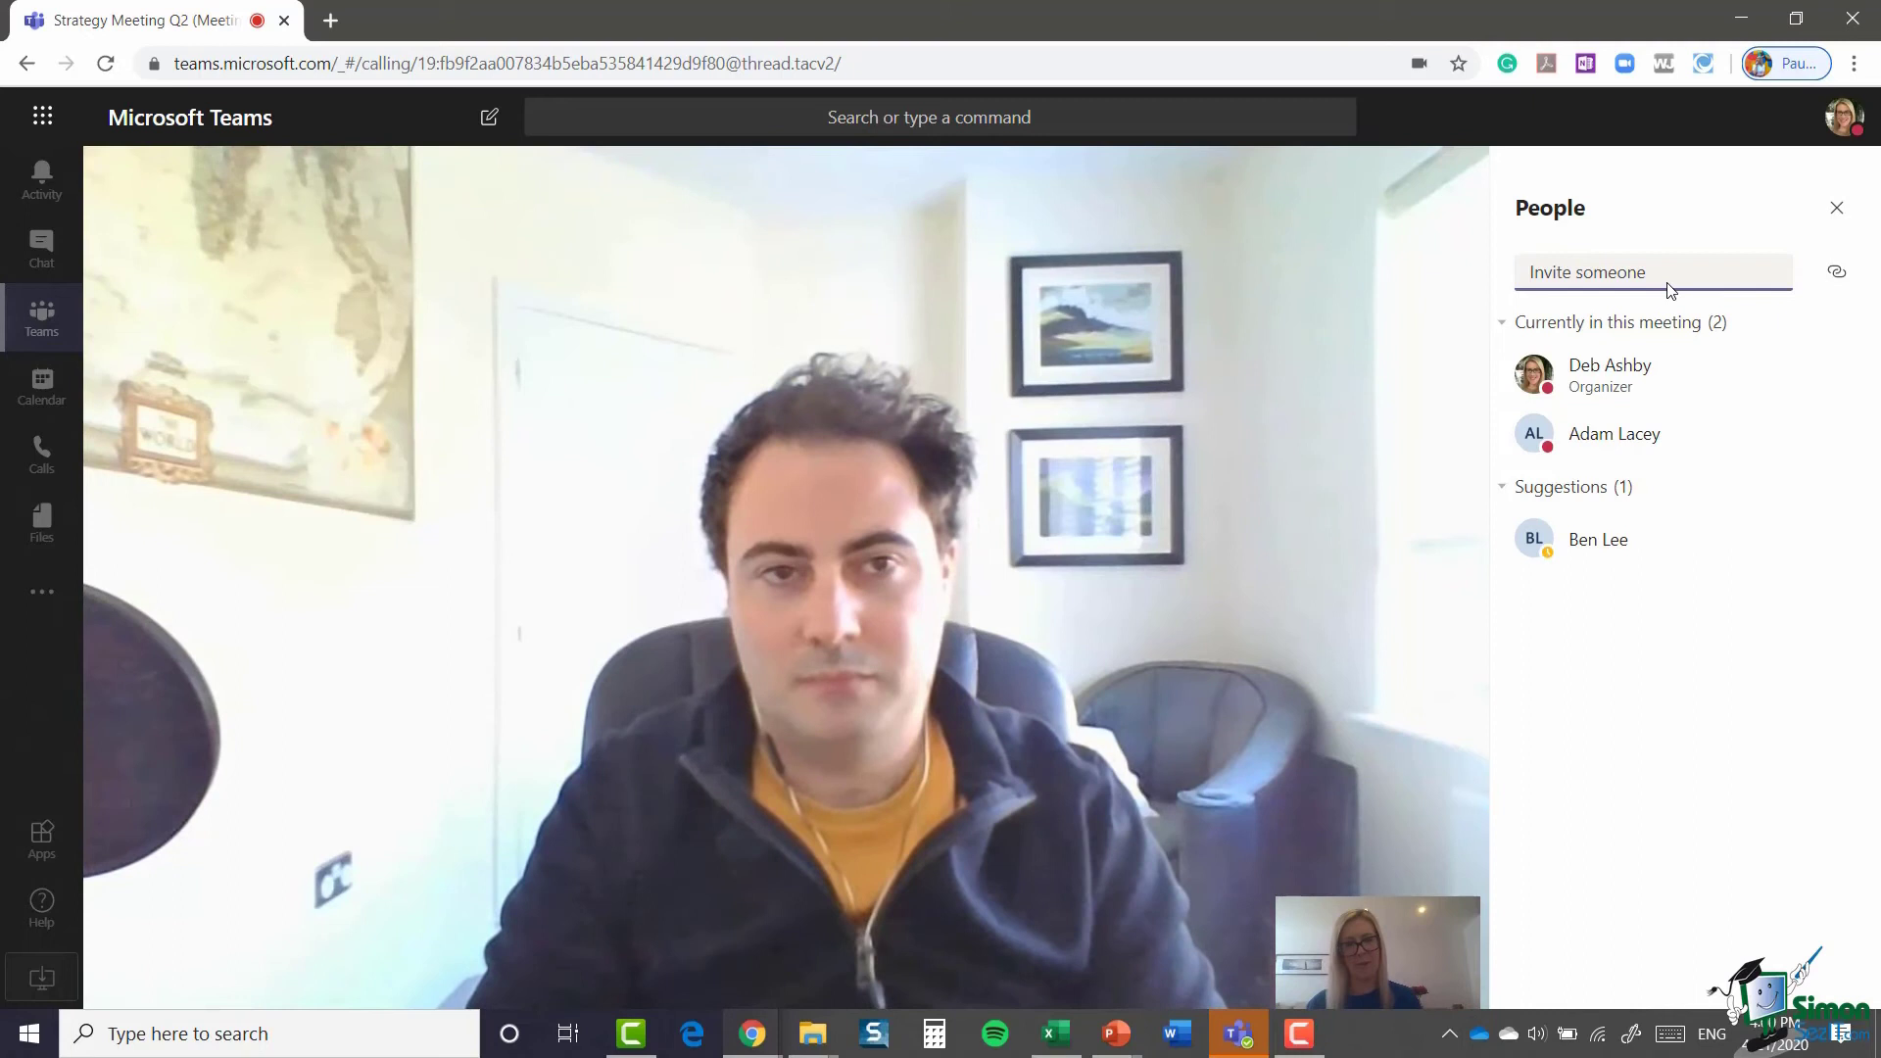
left_click(1835, 212)
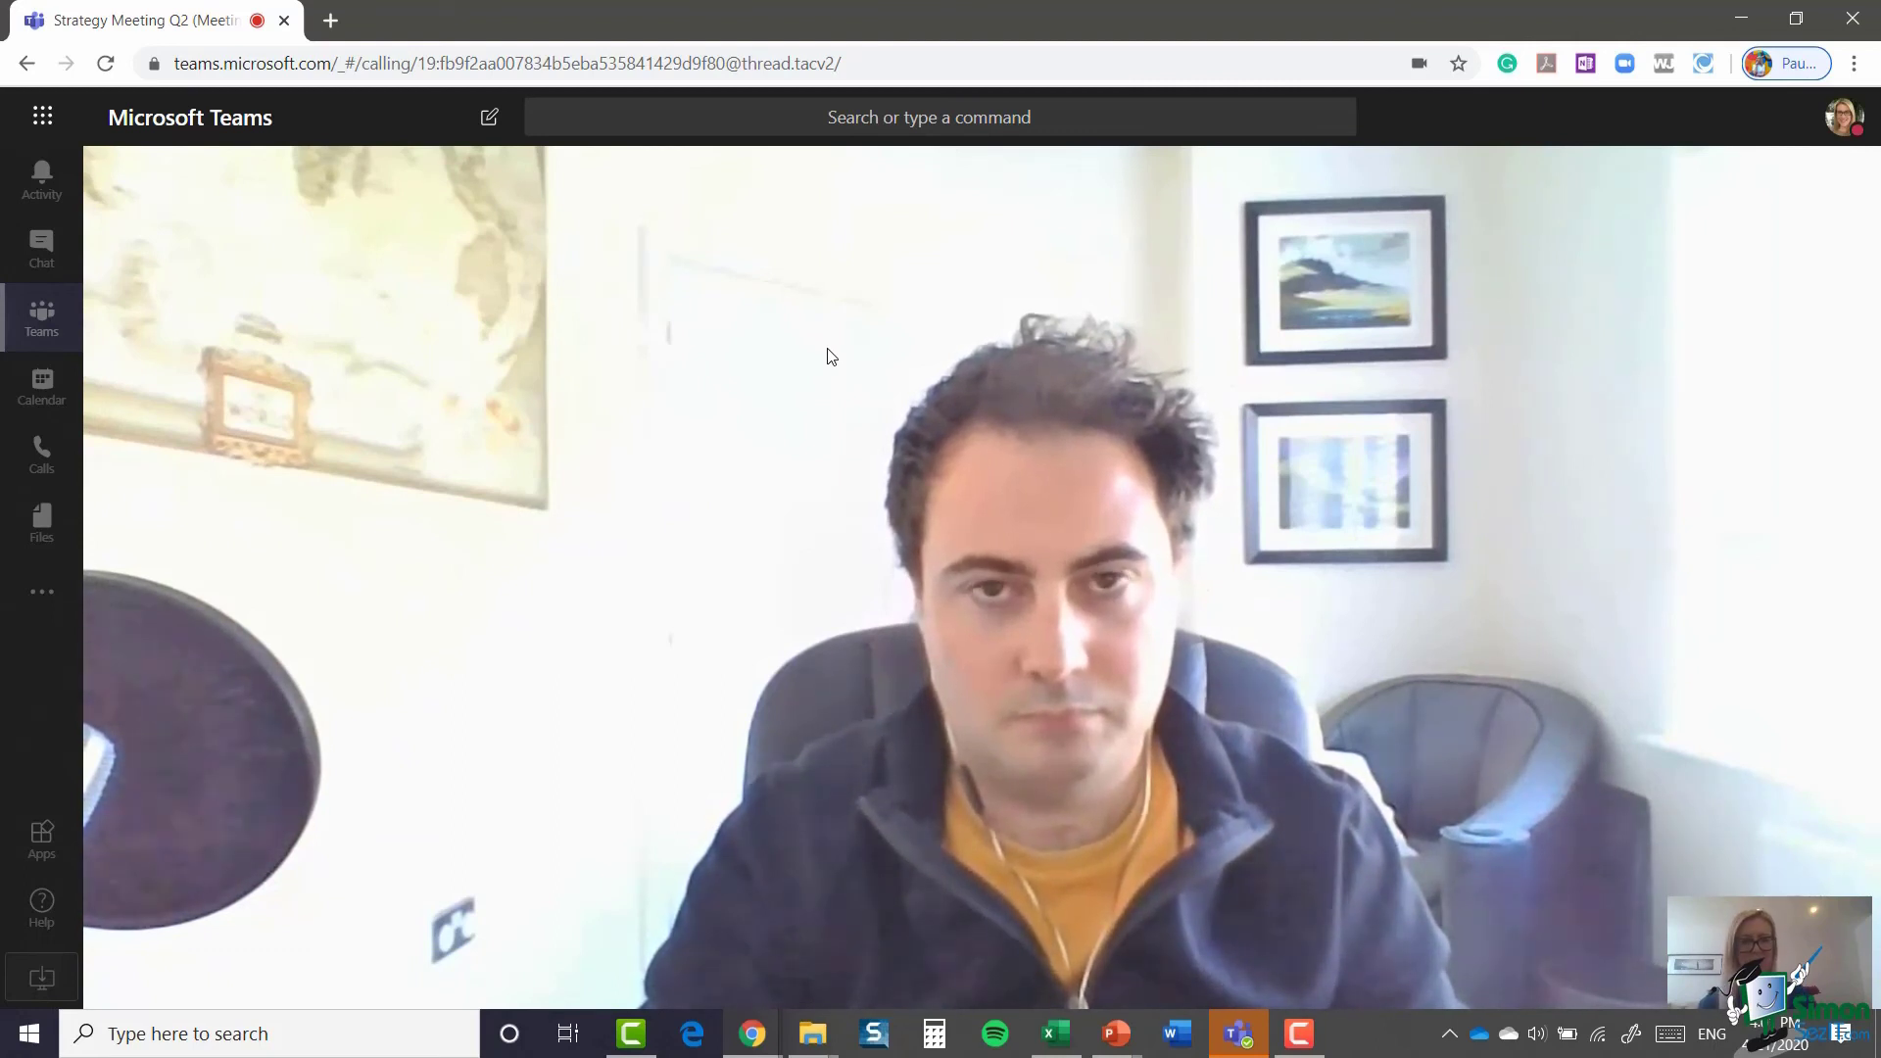
Step: Examine the Hang up and End meeting options without leaving the meeting
mouse_move(1013, 402)
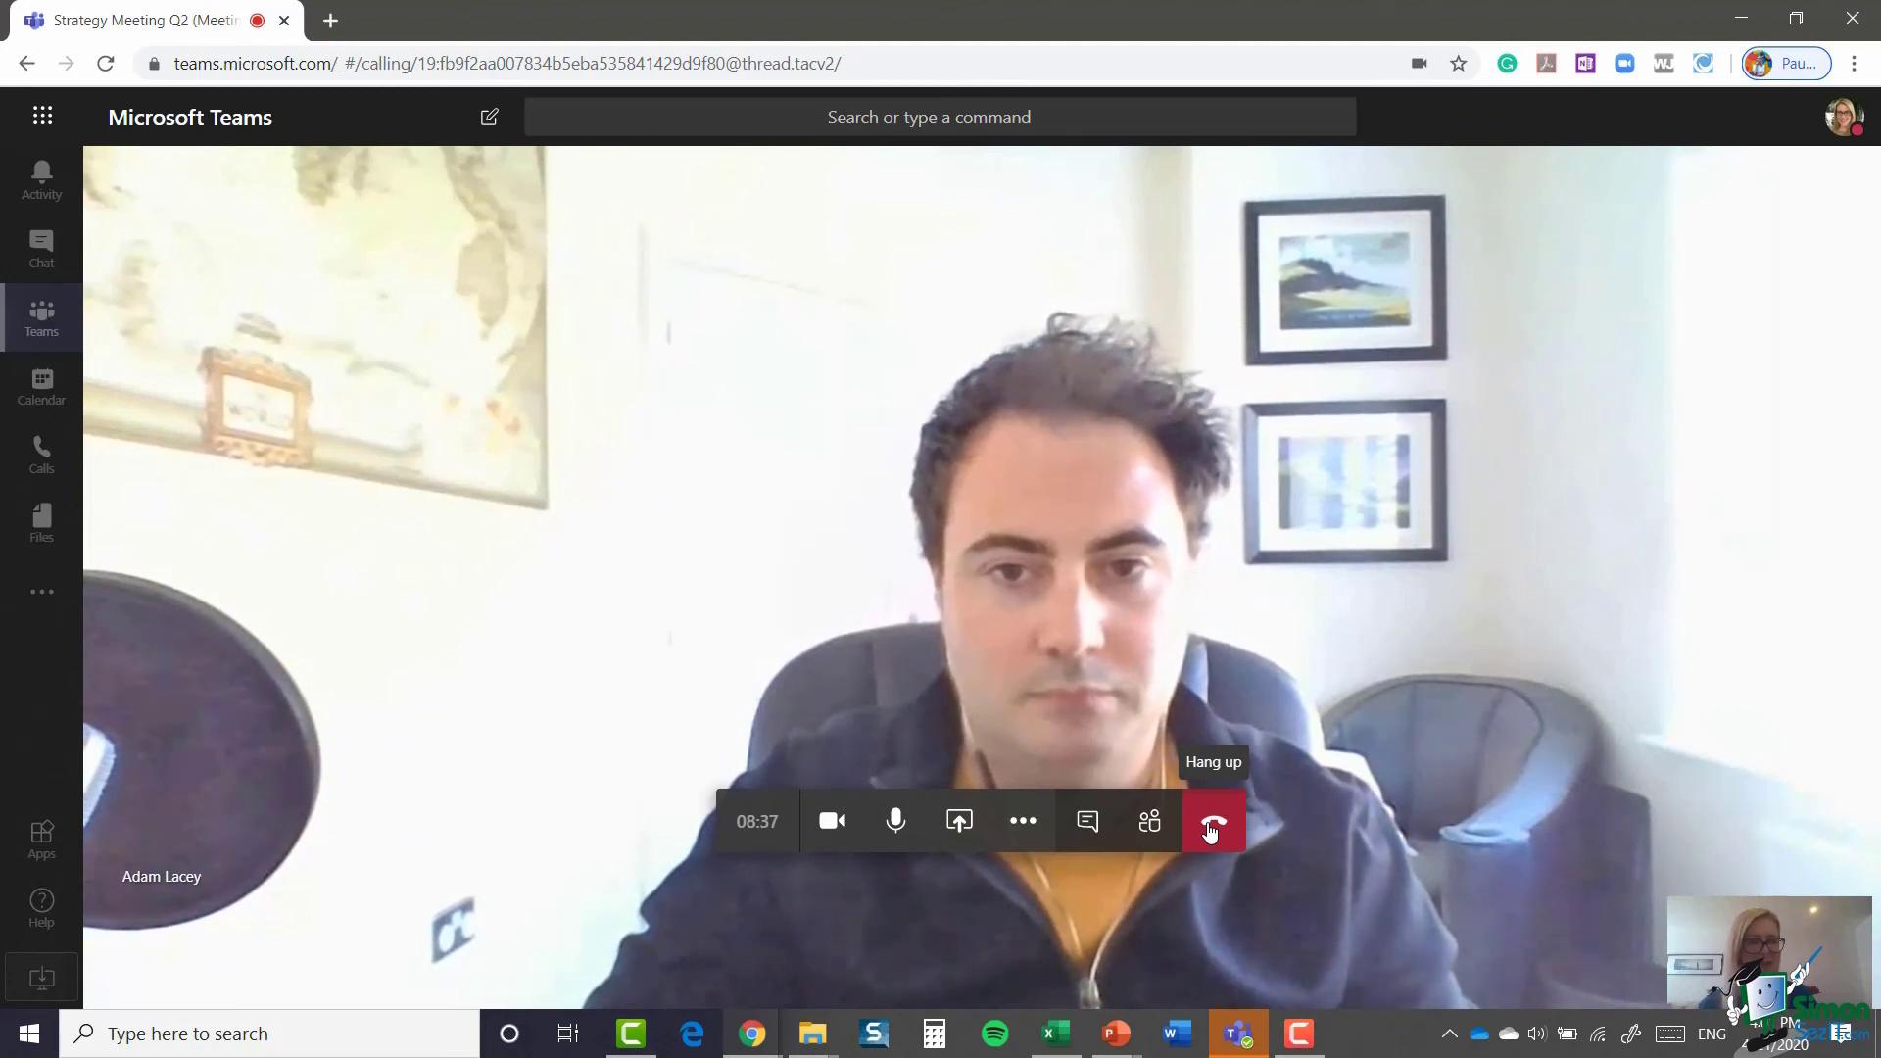
left_click(1020, 823)
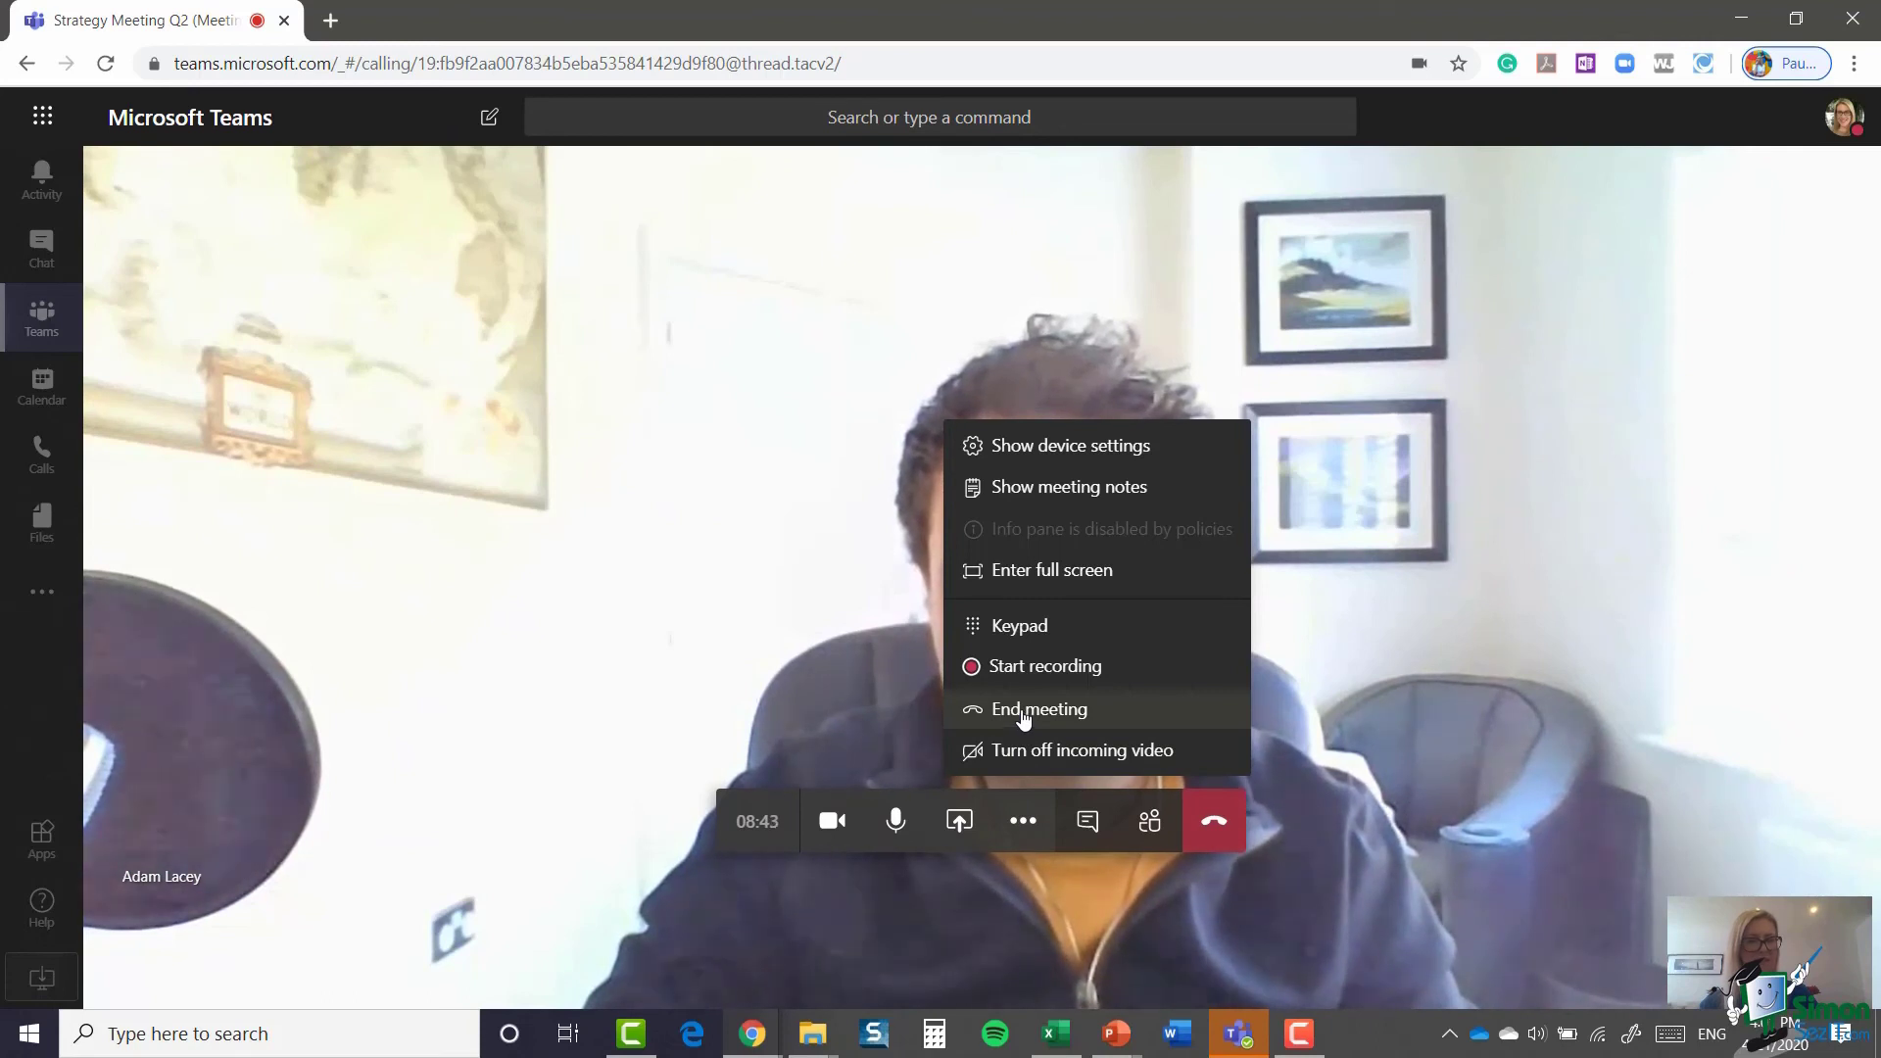
left_click(1374, 750)
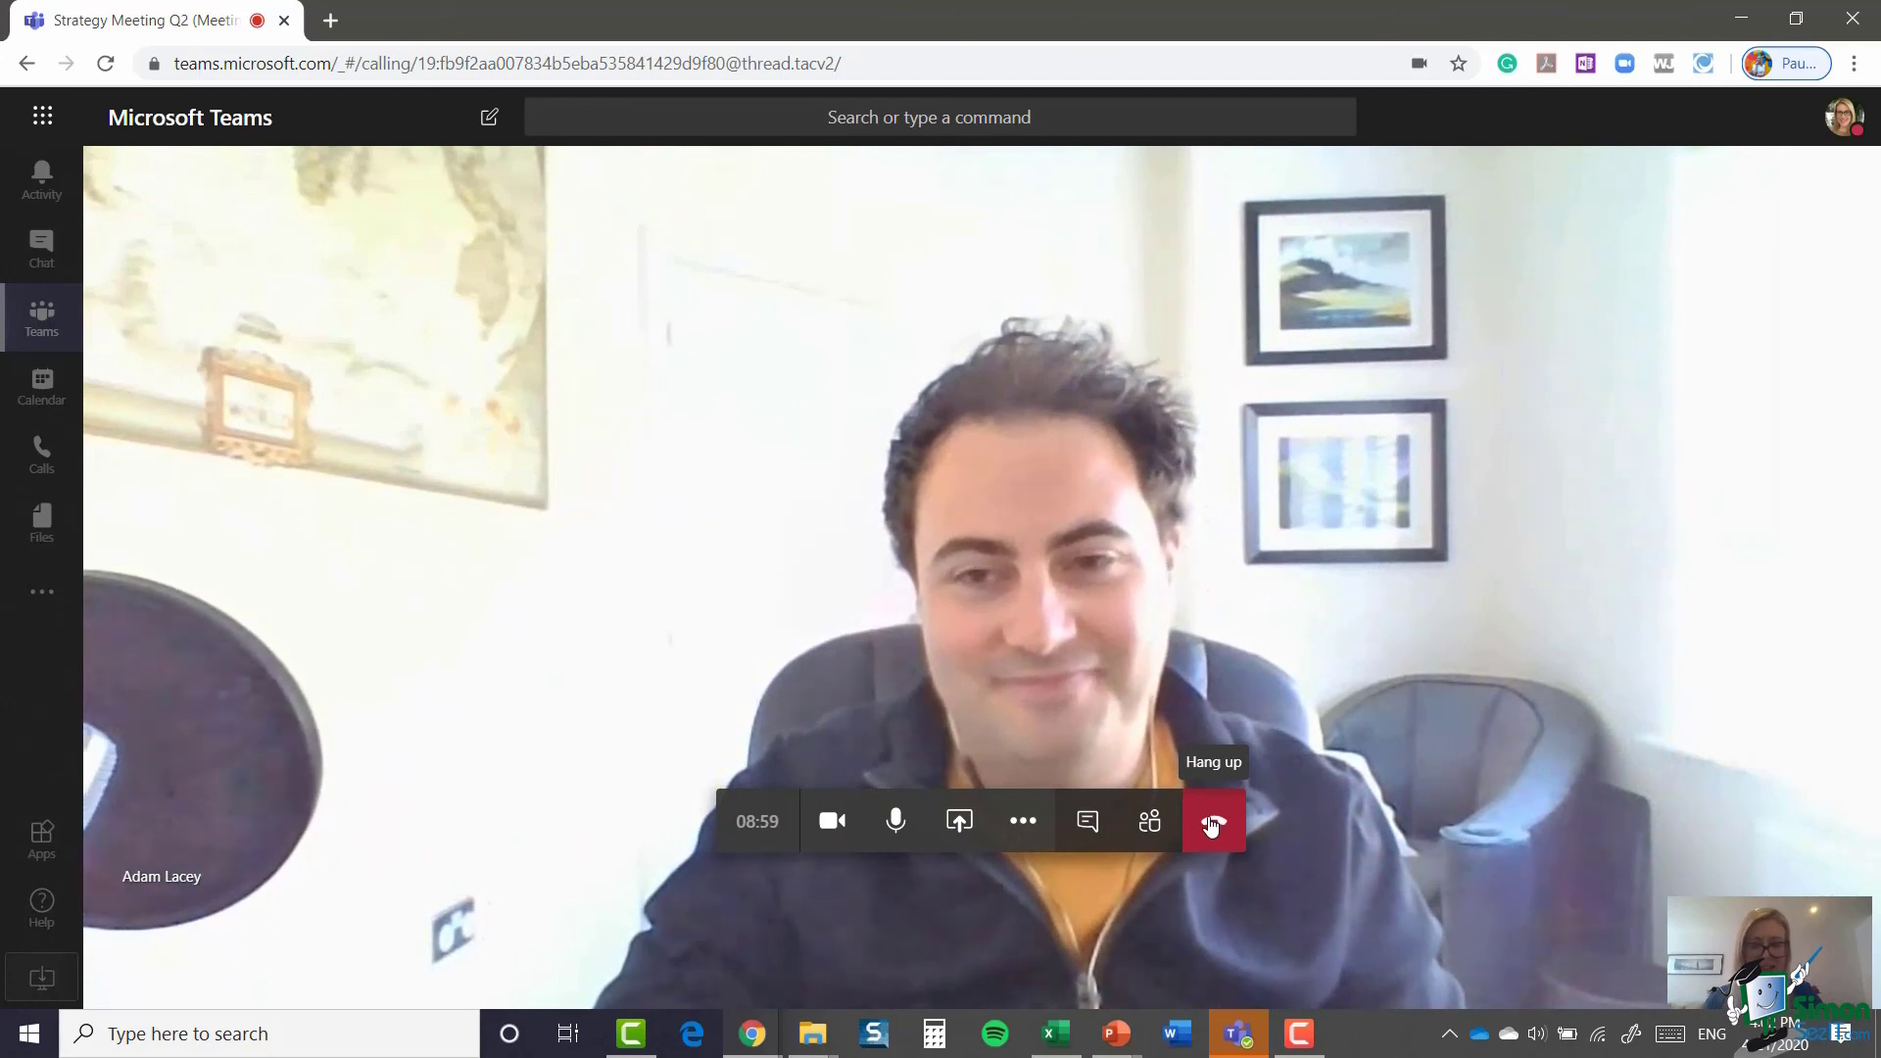
left_click(1017, 823)
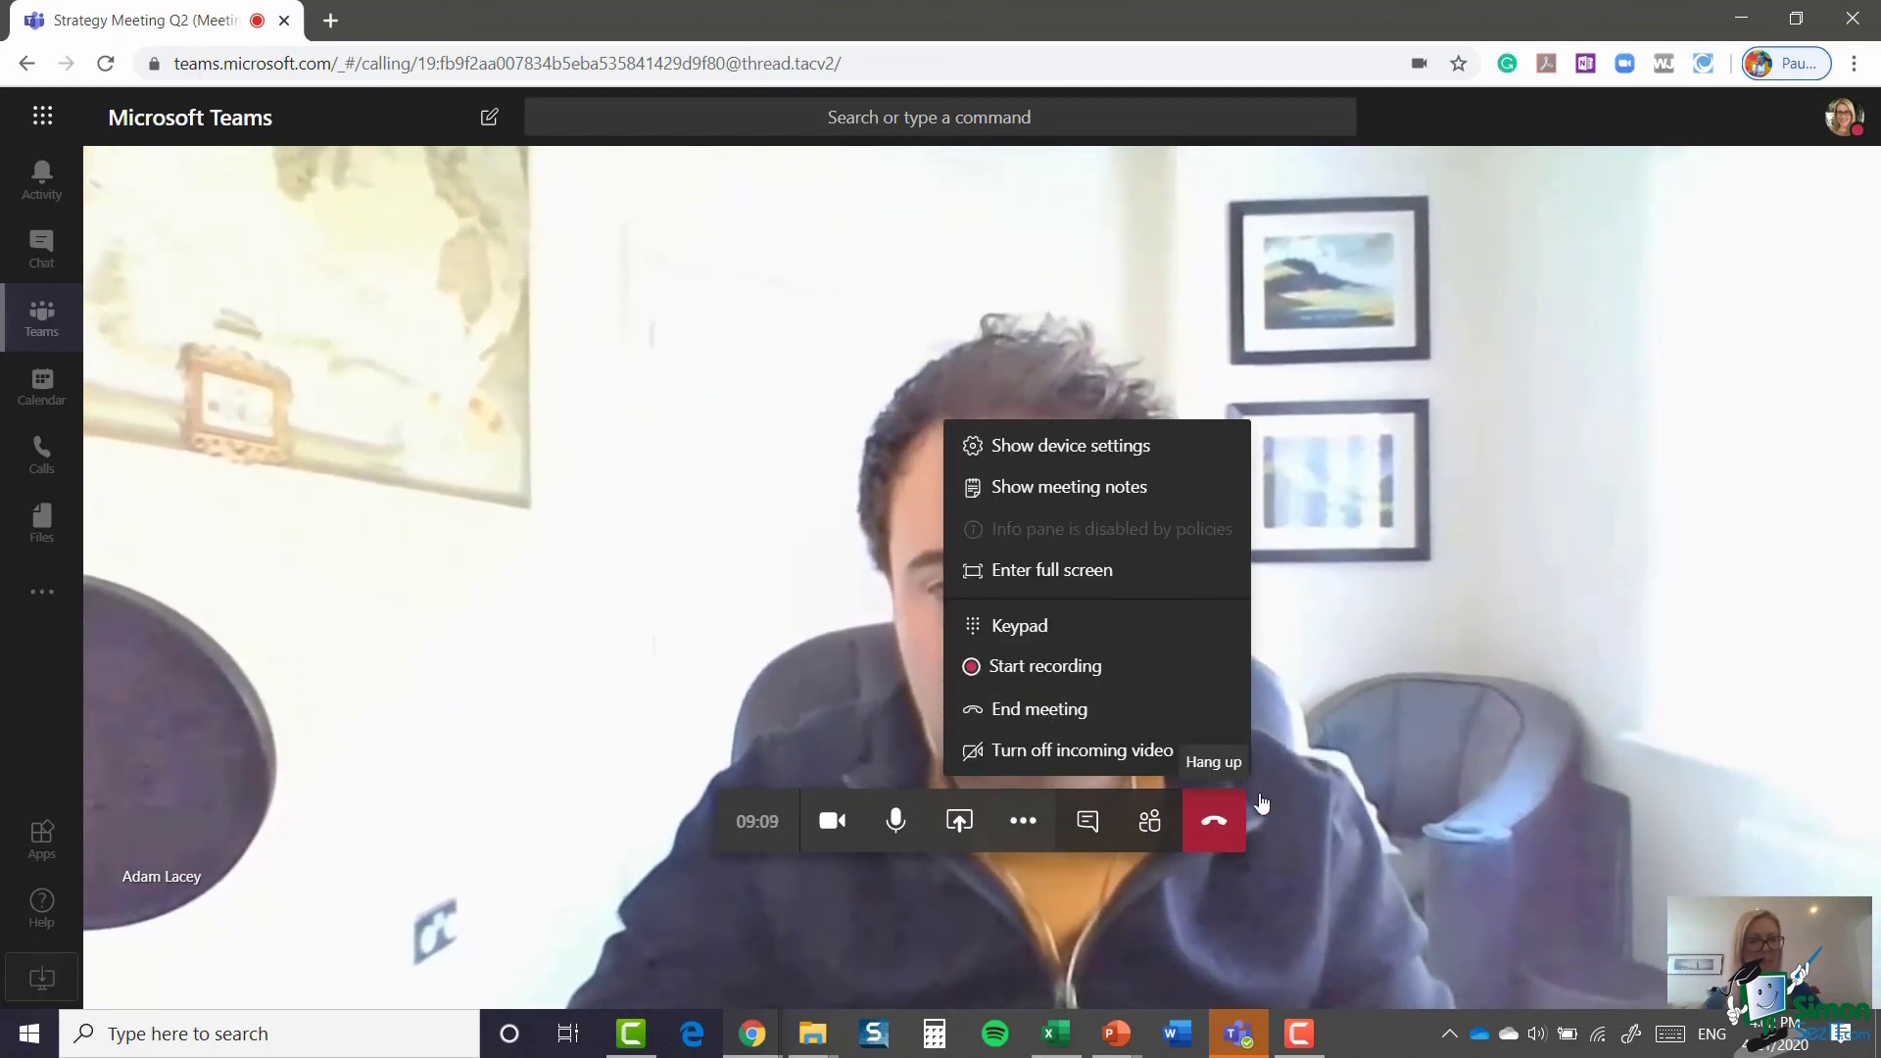
left_click(1405, 639)
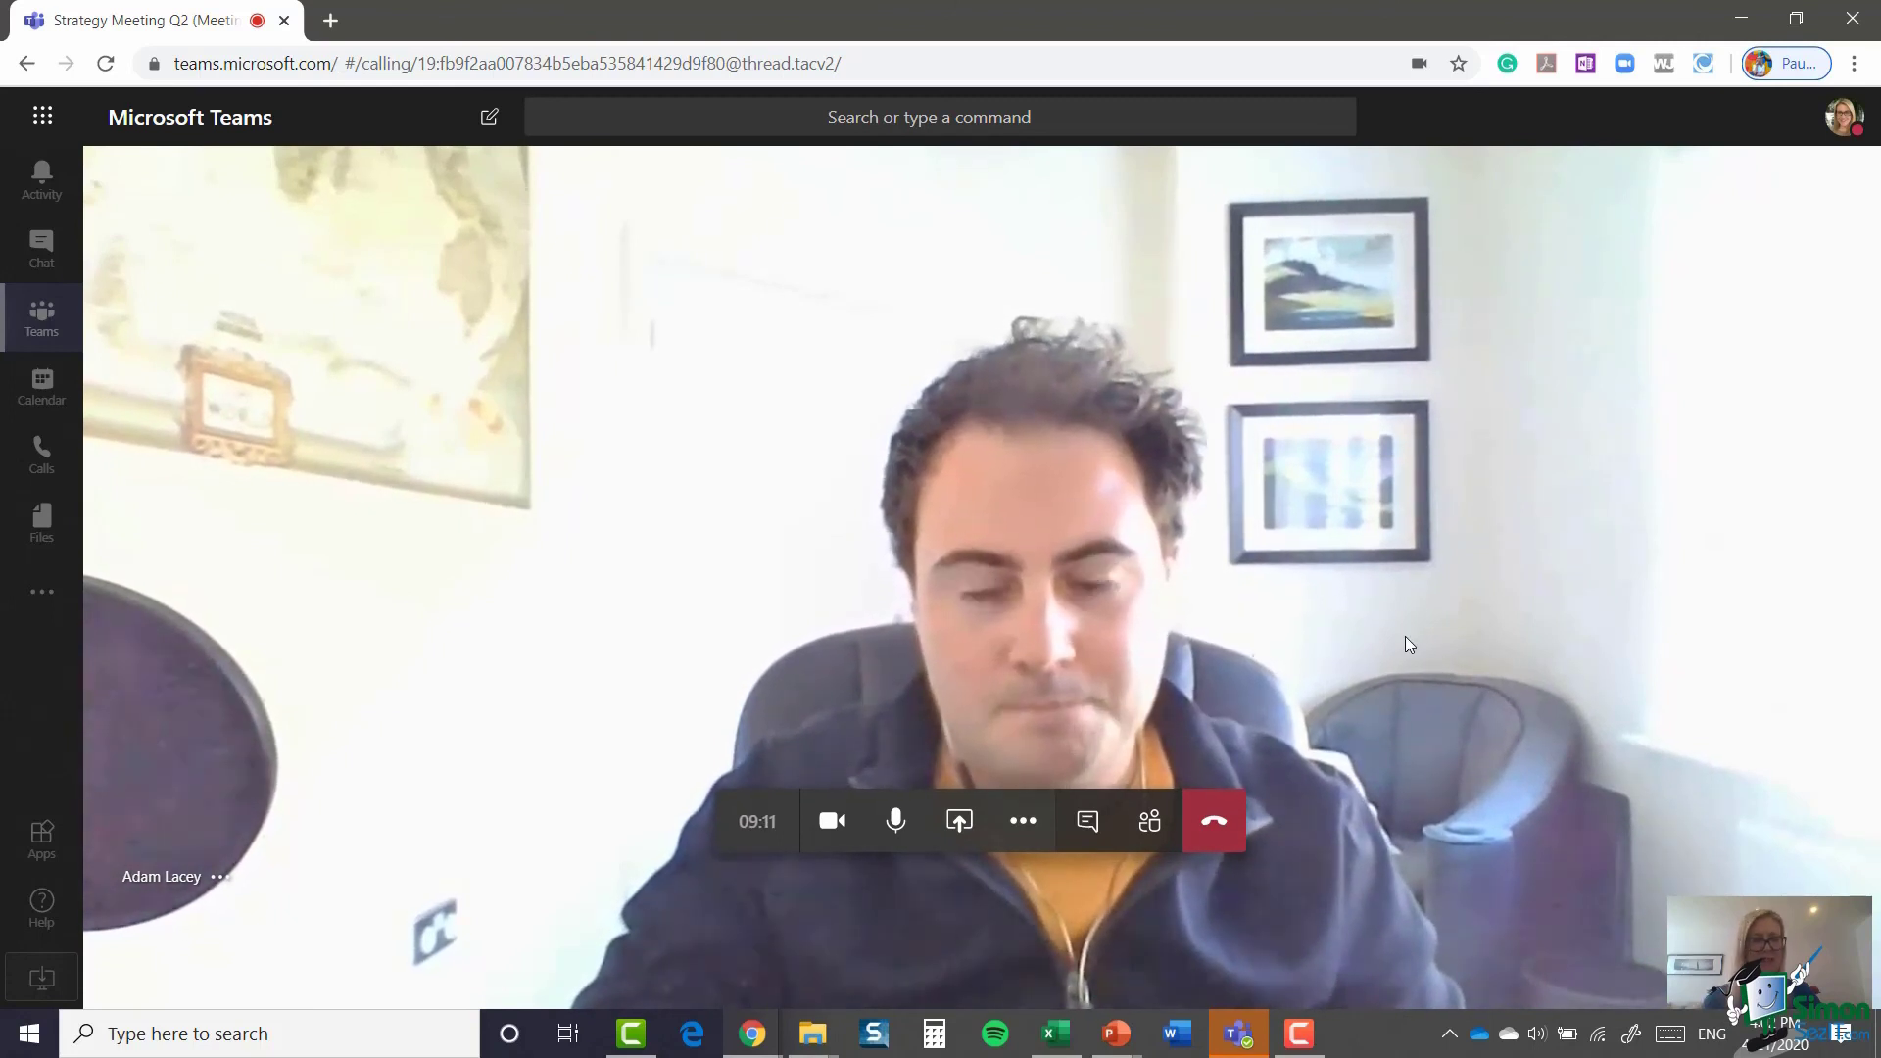